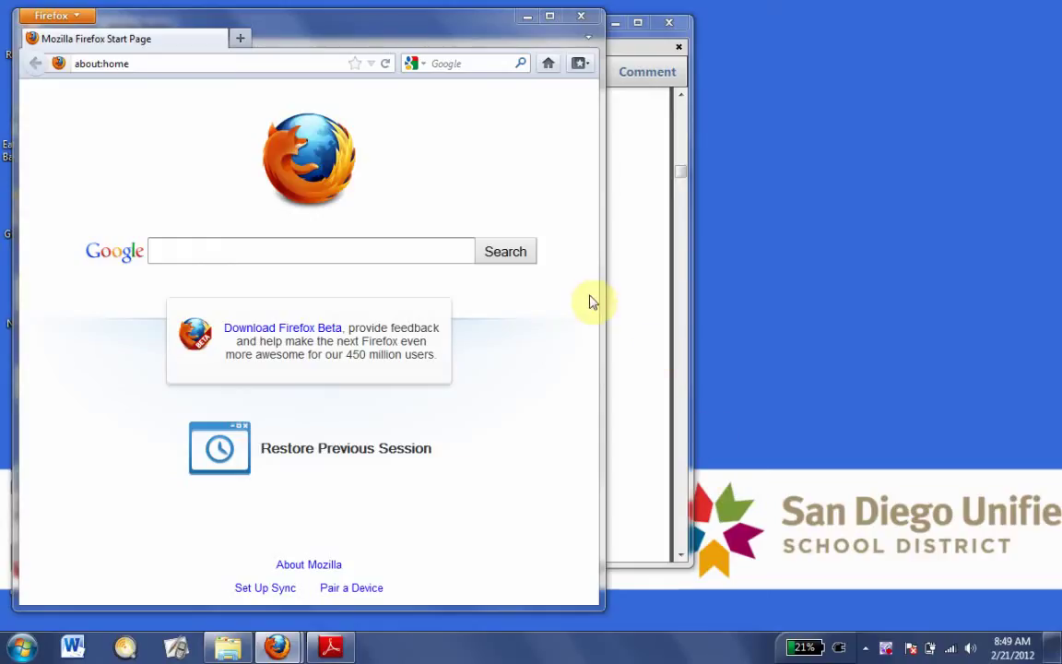
- Search Google for 'portable python' and open the Portable Python website from the results
click(420, 255)
text(portable pyt)
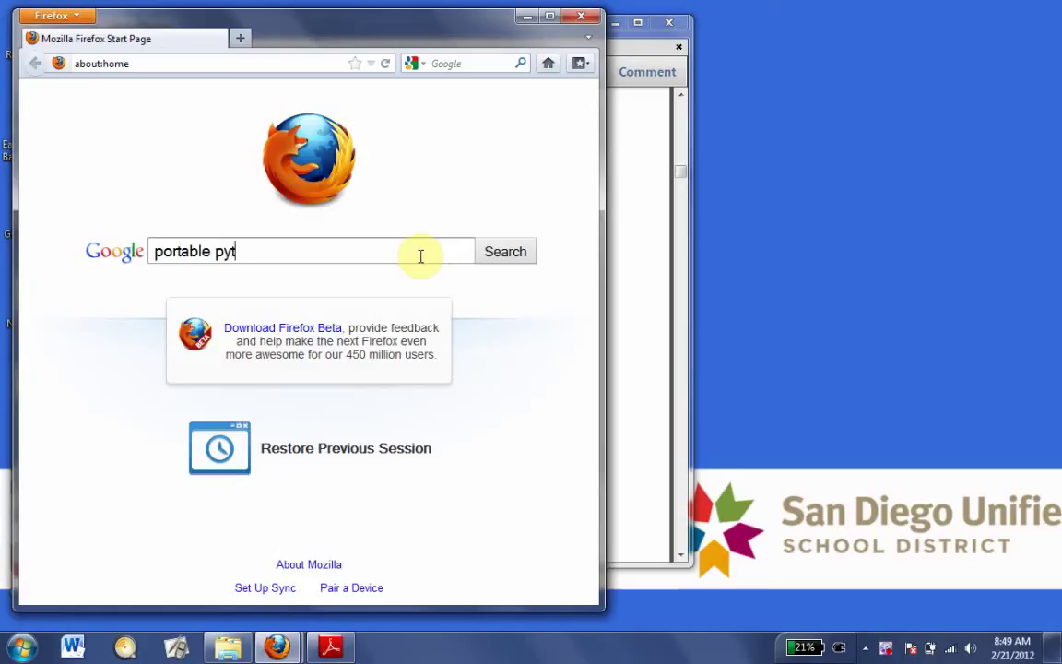
click(516, 257)
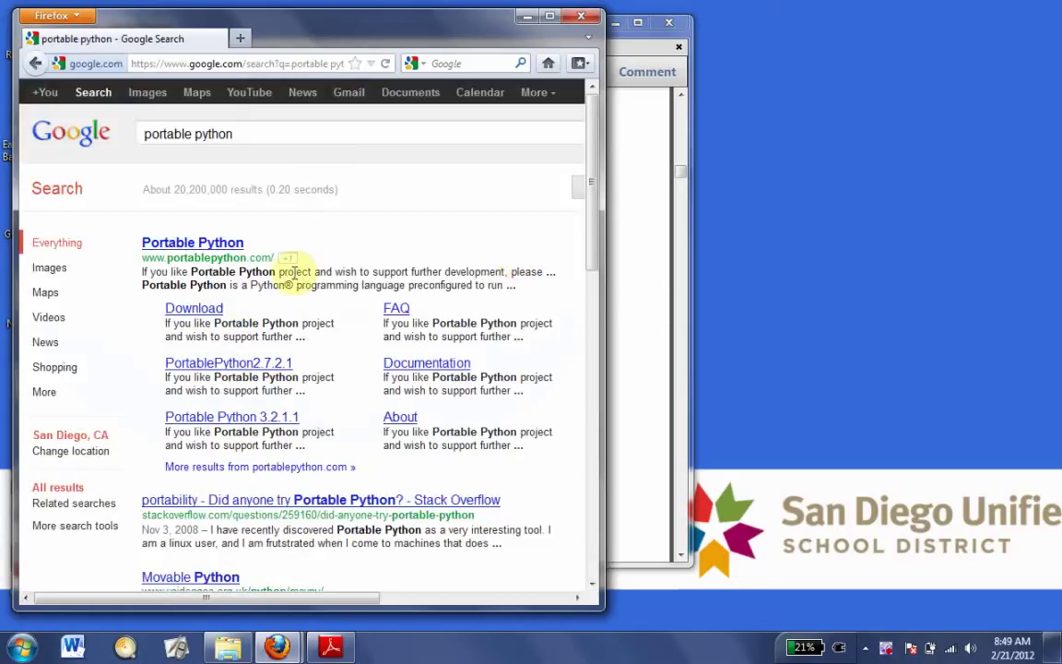
click(219, 244)
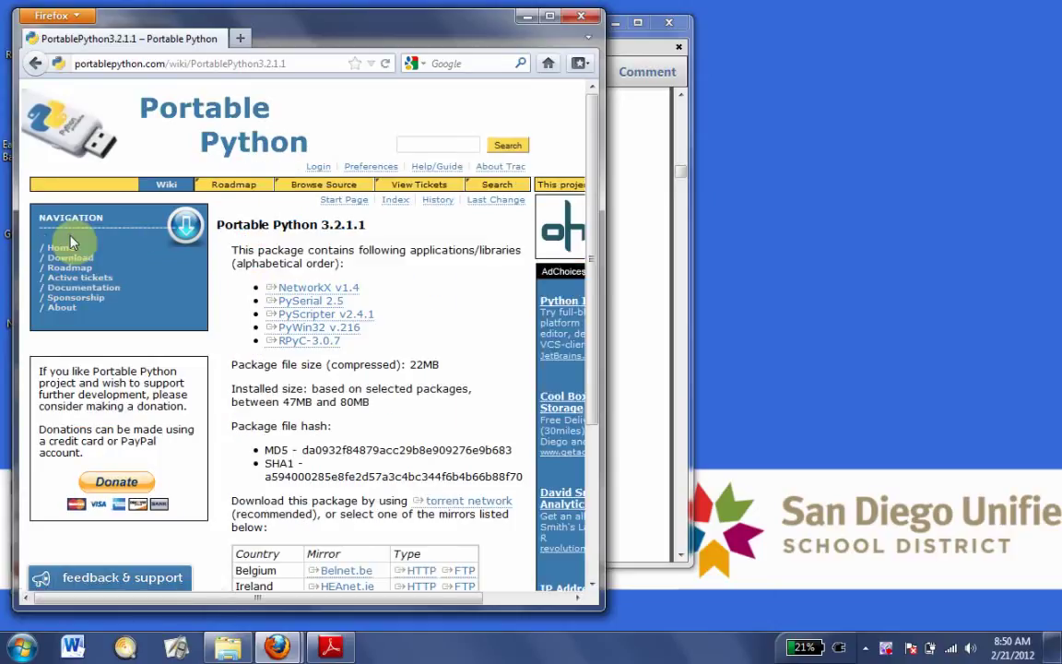
- Download the Portable Python 3.2.1.1 installer via the USA Rowan.edu HTTP mirror link
drag(590, 235, 442, 341)
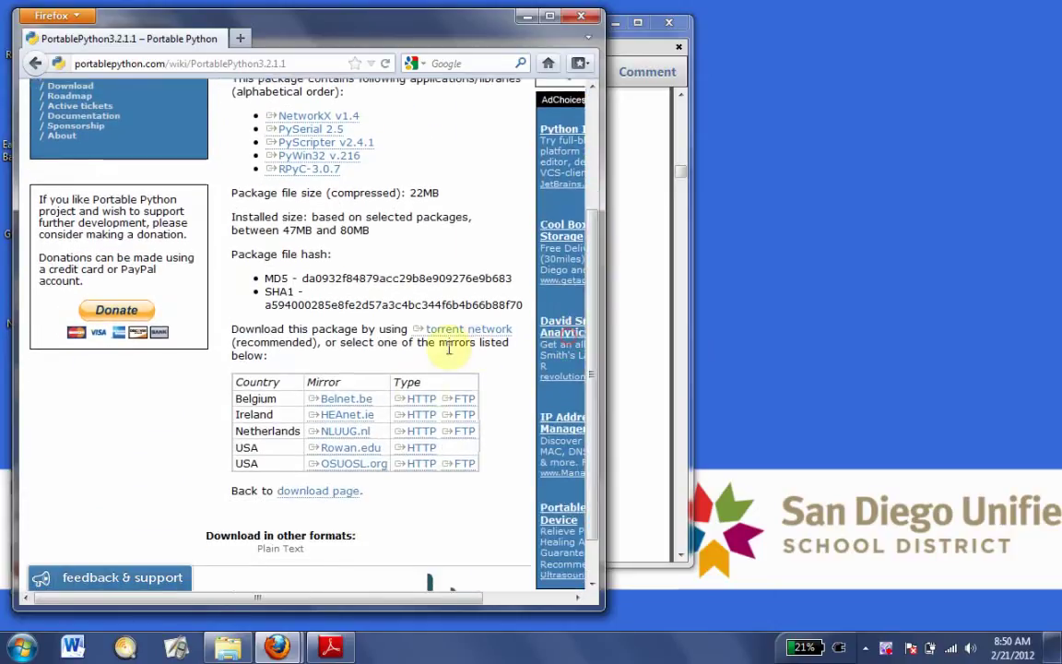
click(409, 449)
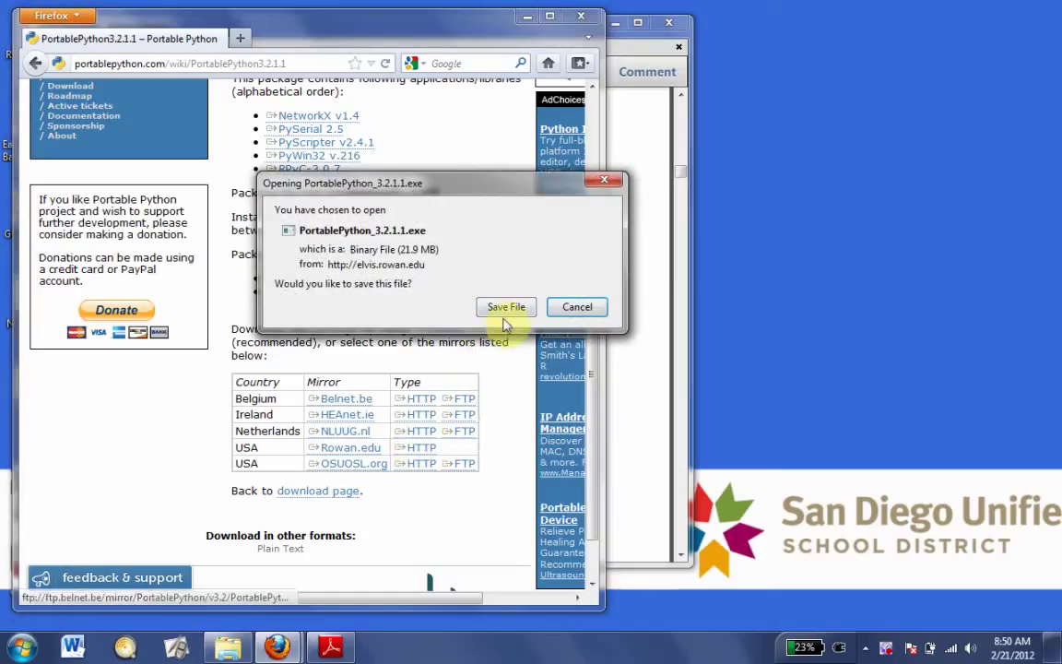
- Save PortablePython_3.2.1.1.exe and keep the enlarged Downloads window visible while Adobe Reader and Firefox are minimized
click(507, 313)
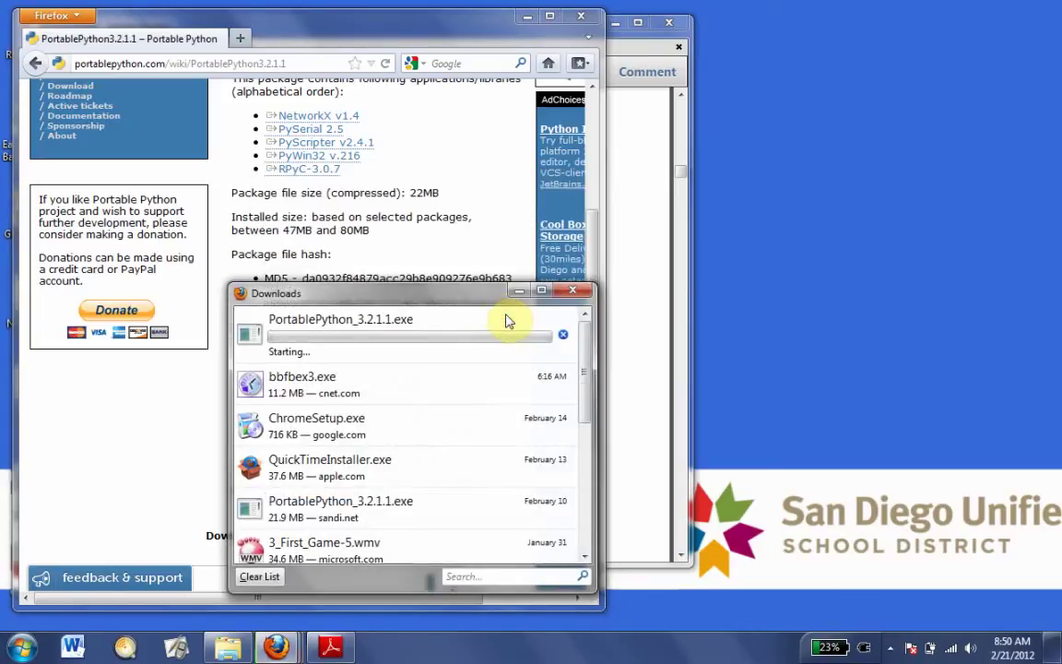
drag(470, 297, 895, 96)
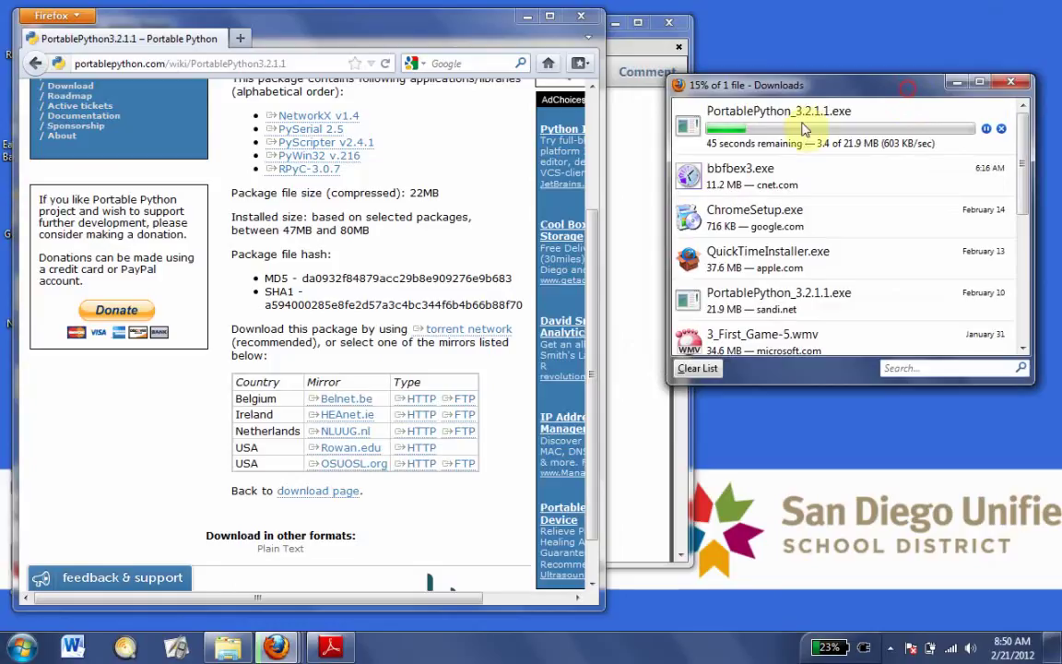
click(636, 228)
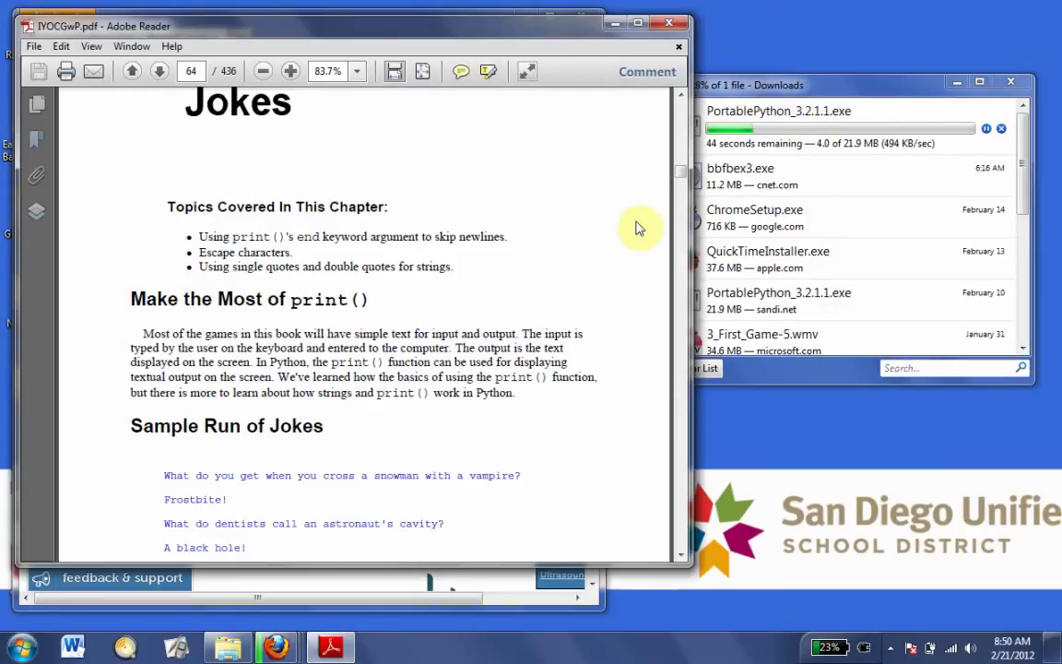
click(614, 23)
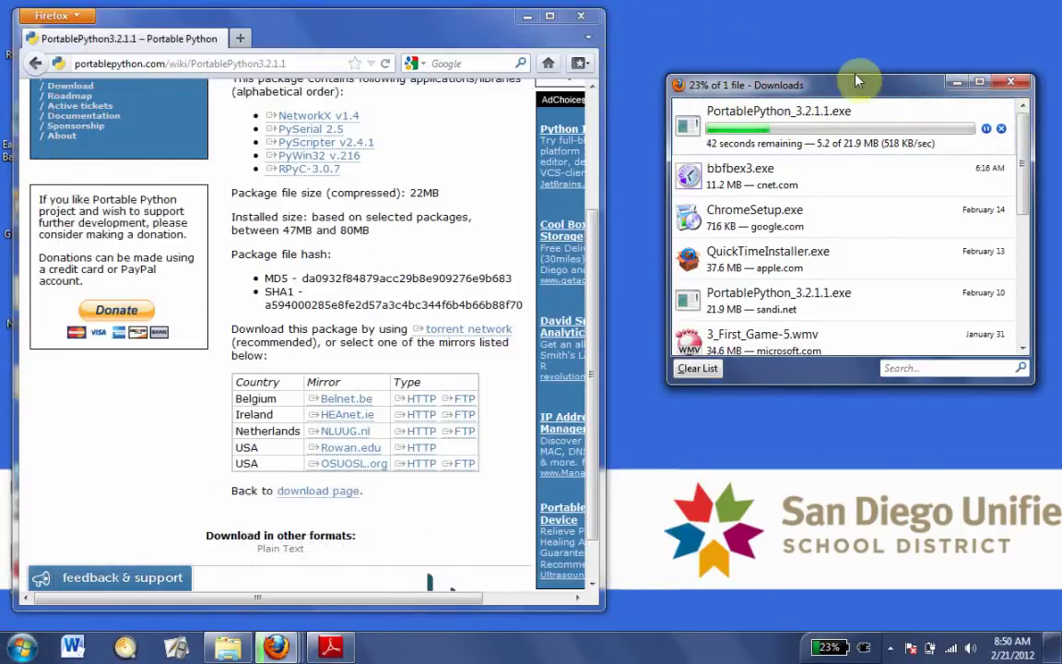
drag(862, 94, 808, 27)
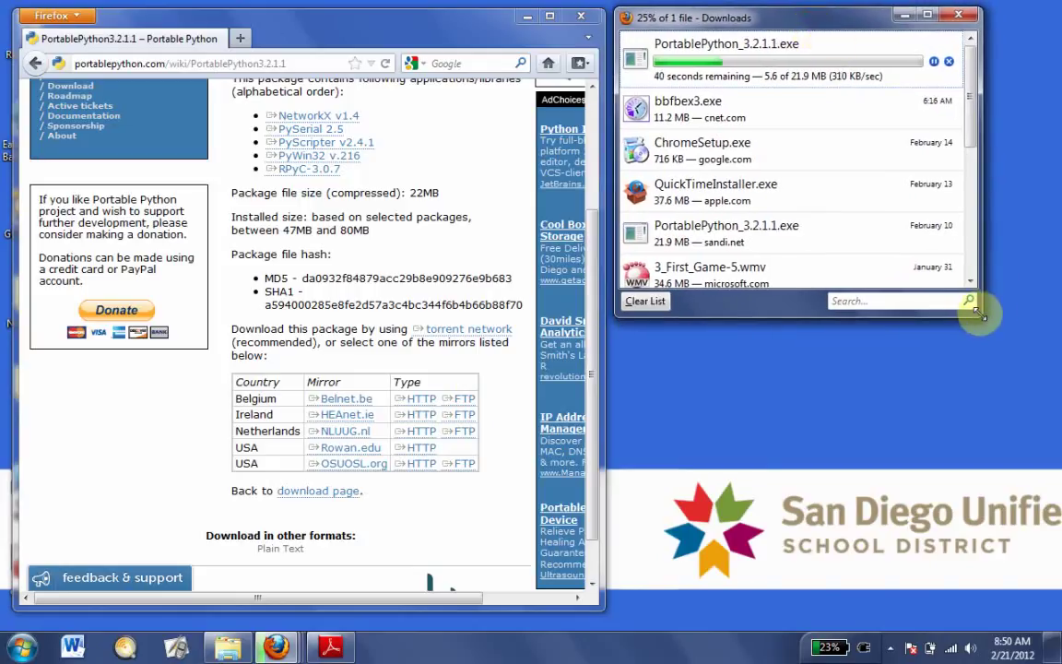
drag(978, 314, 1040, 397)
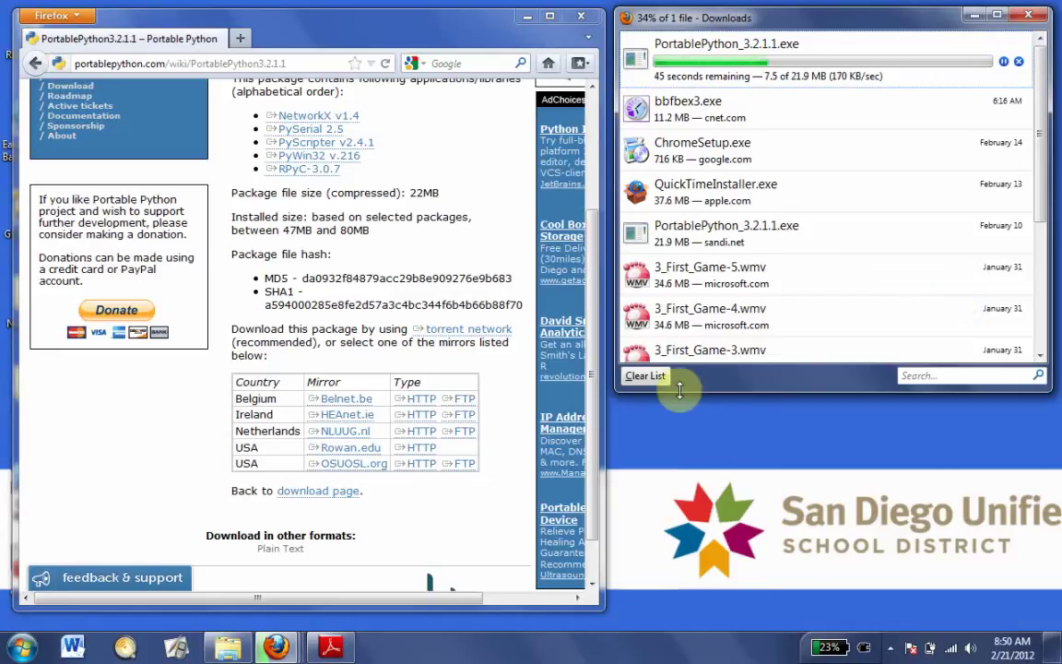
click(522, 19)
- Delete the old Portable Python 3.2.1.1 folder from the desktop Python folder
double_click(170, 389)
click(486, 243)
right_click(486, 244)
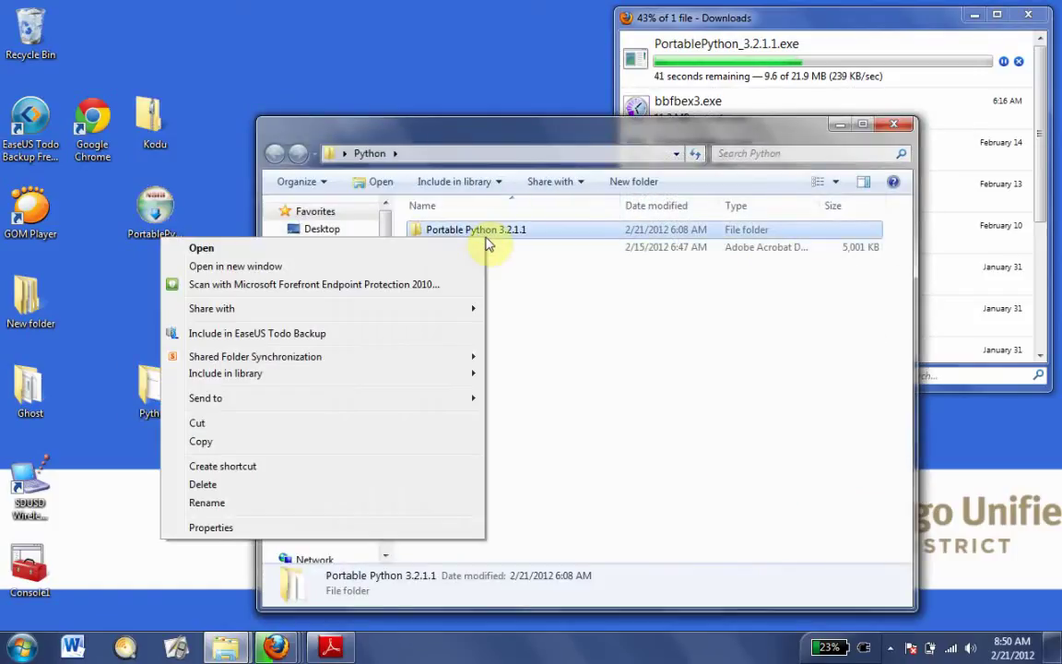
click(373, 489)
click(622, 390)
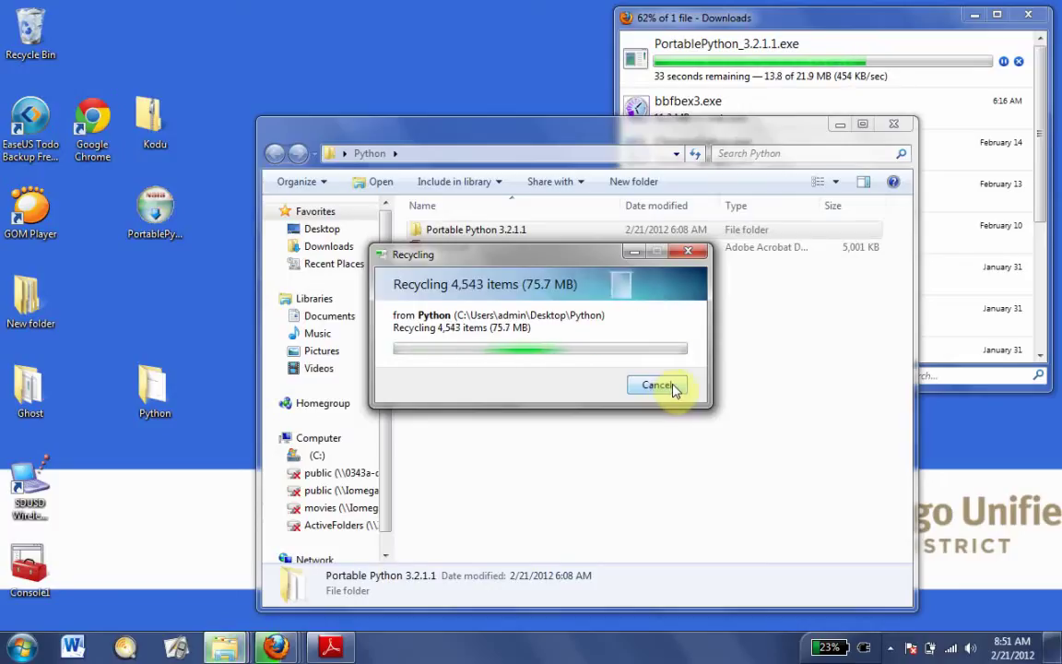
- Check the installer download, now at 90%, then minimize Firefox again
click(804, 26)
mouse_move(274, 651)
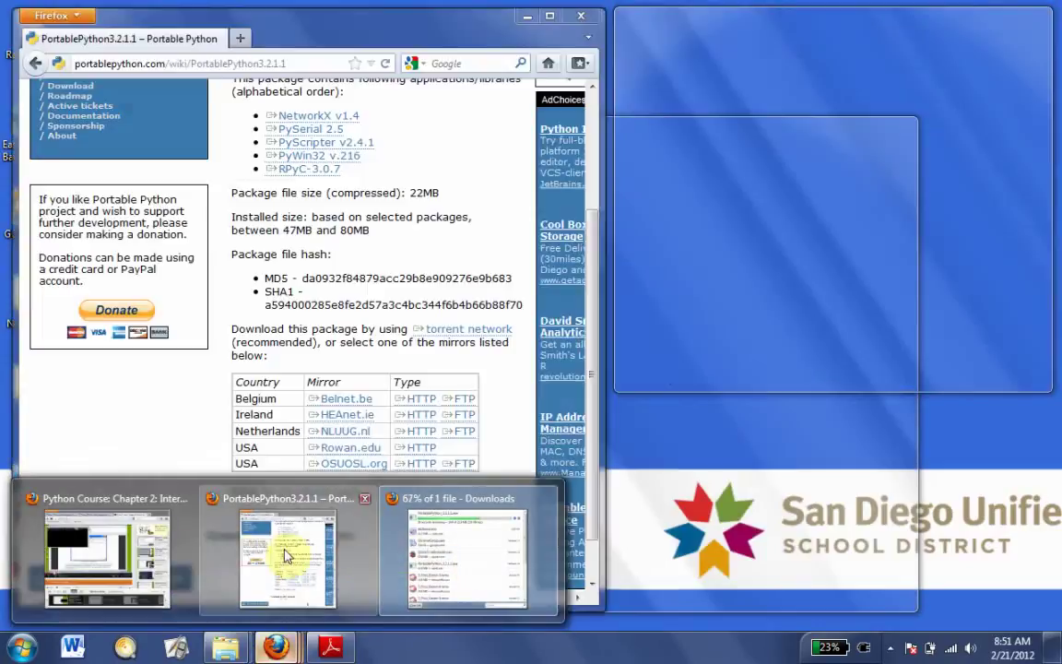
click(286, 553)
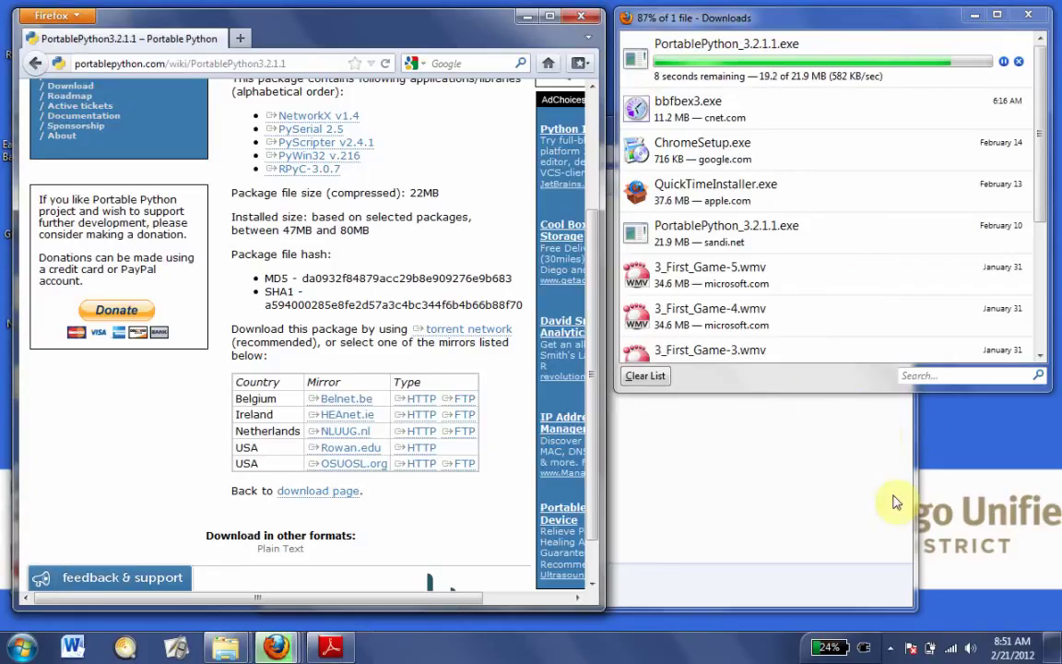
click(524, 17)
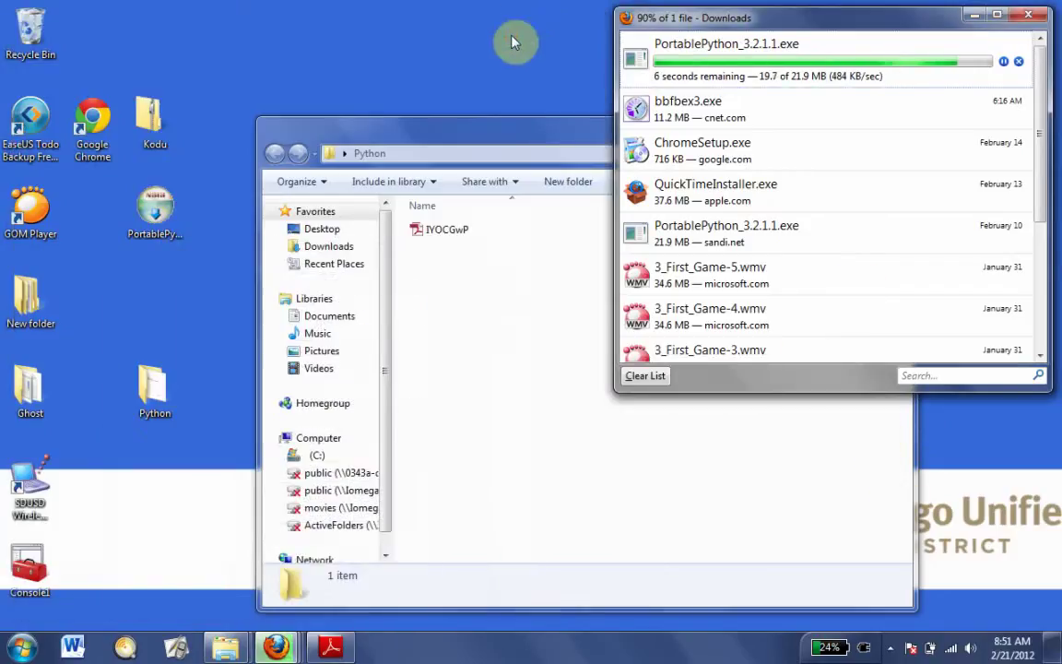
- Minimize the Python folder and open PortablePython_3.2.1.1.exe's containing folder from Downloads
click(505, 140)
click(839, 130)
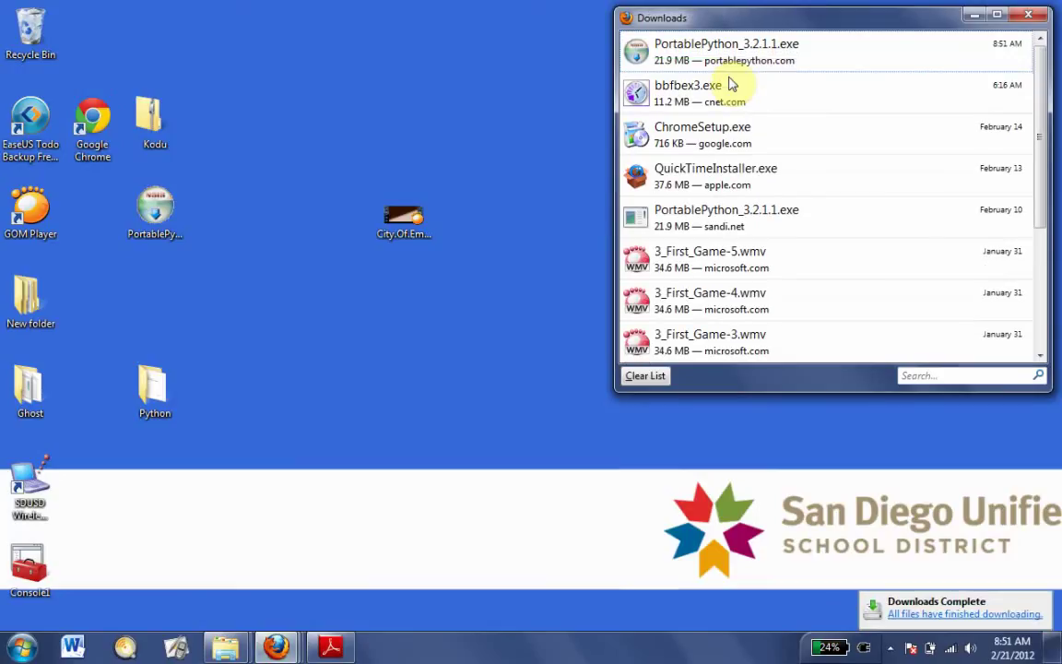
right_click(730, 86)
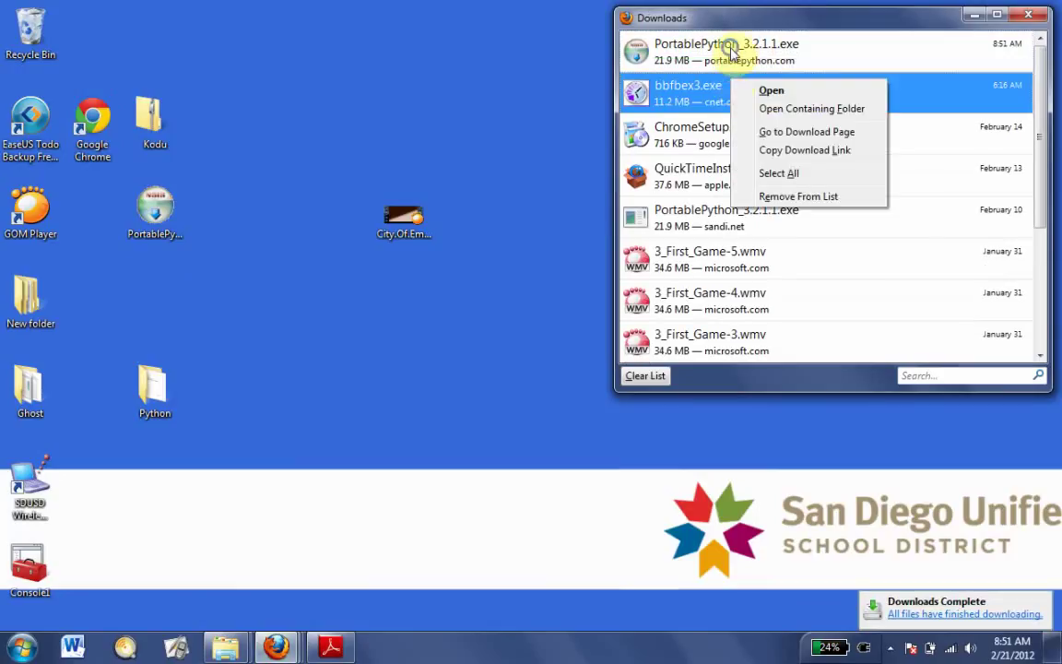
right_click(732, 54)
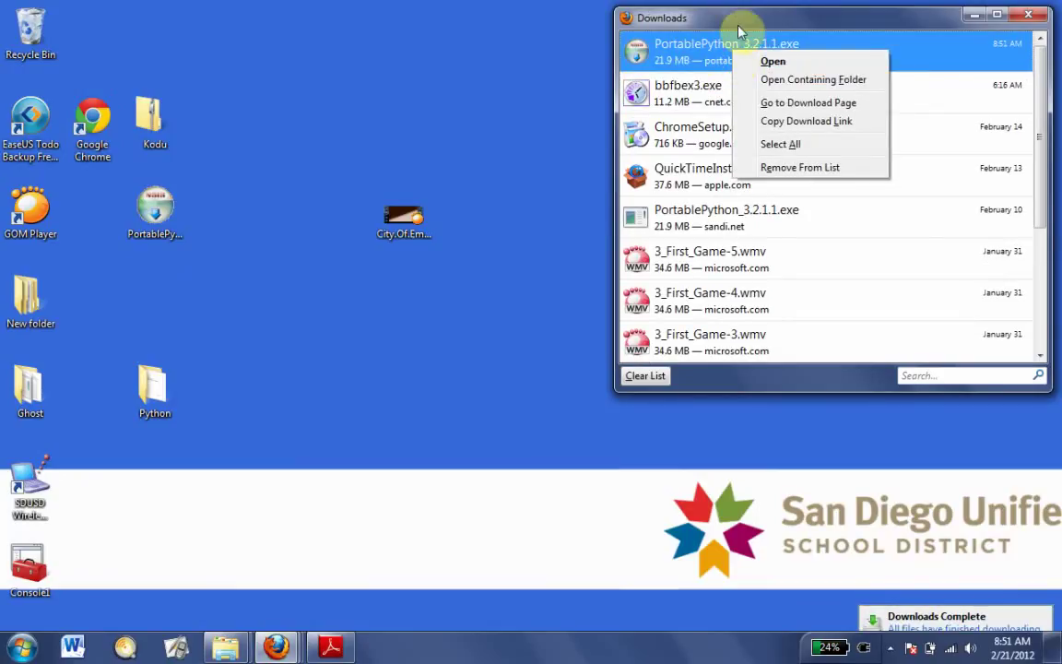
click(789, 81)
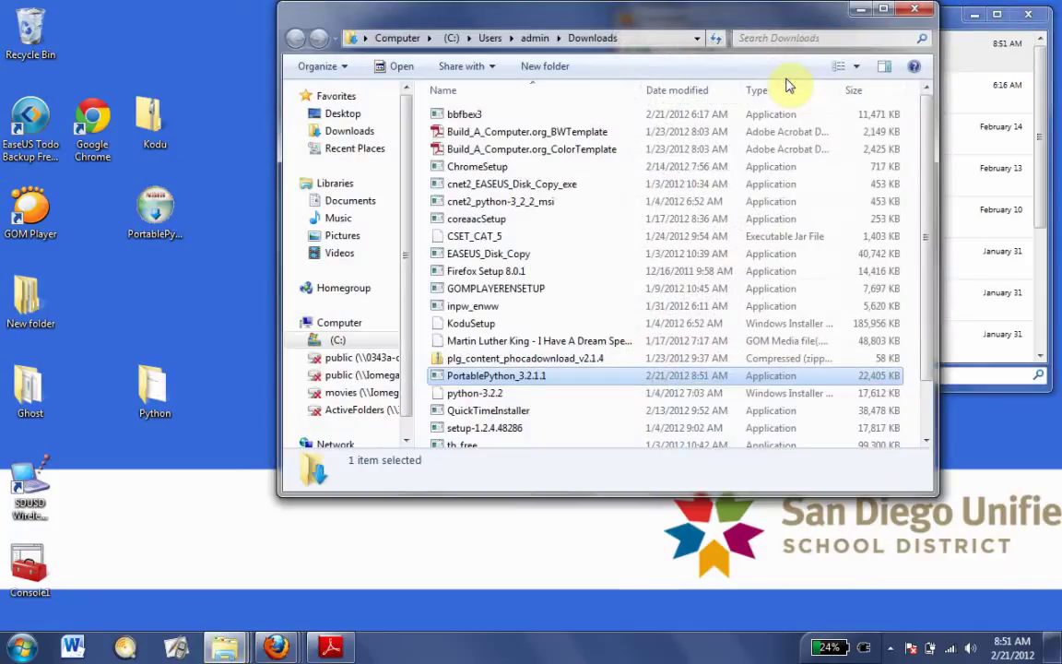
- Launch PortablePython_3.2.1.1.exe, allowing it through the security warning
double_click(505, 375)
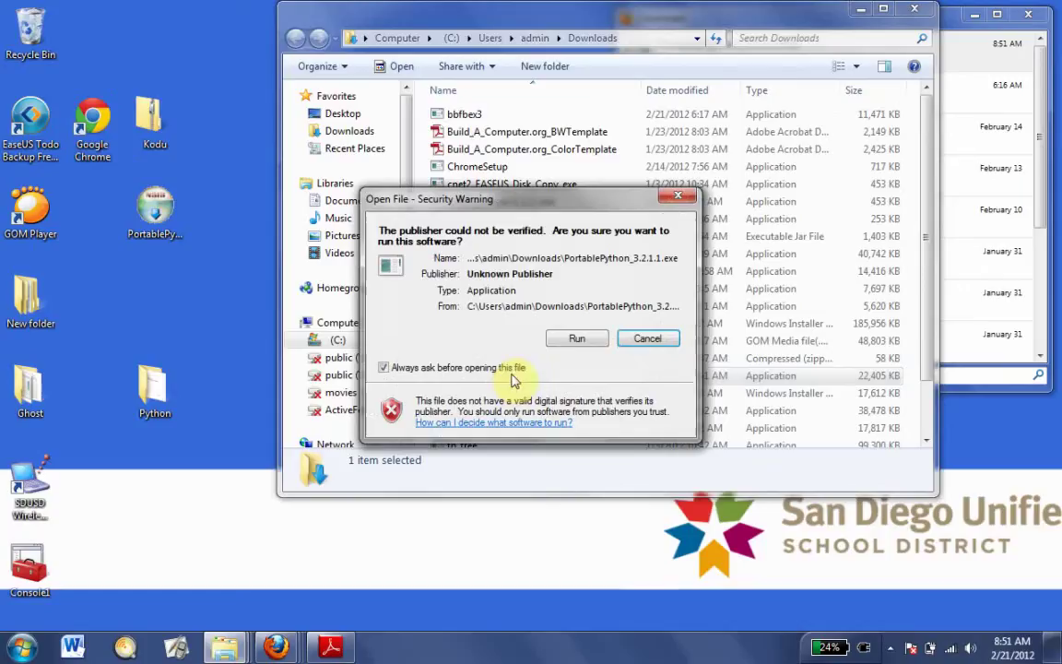
click(577, 338)
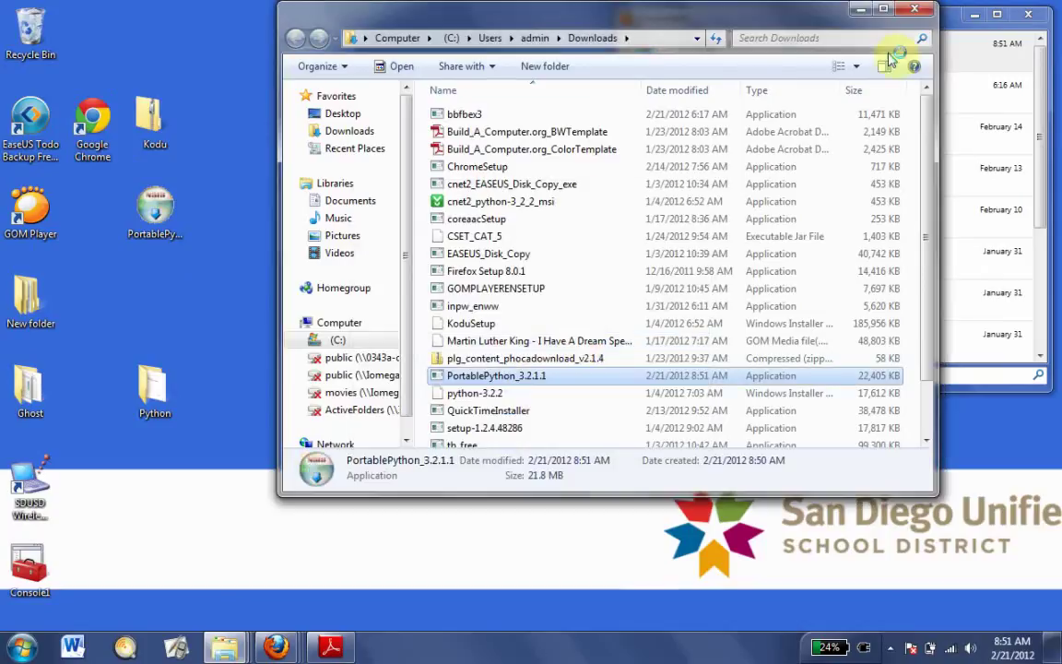
click(864, 15)
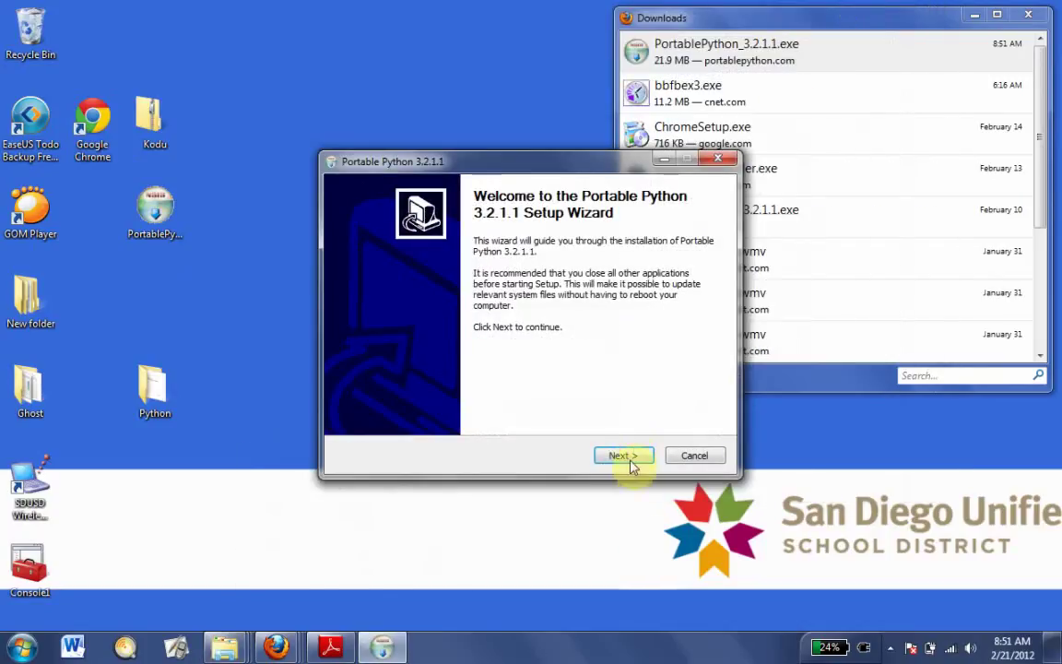
- Set the install destination to Desktop > Python and start the Full component installation
click(630, 454)
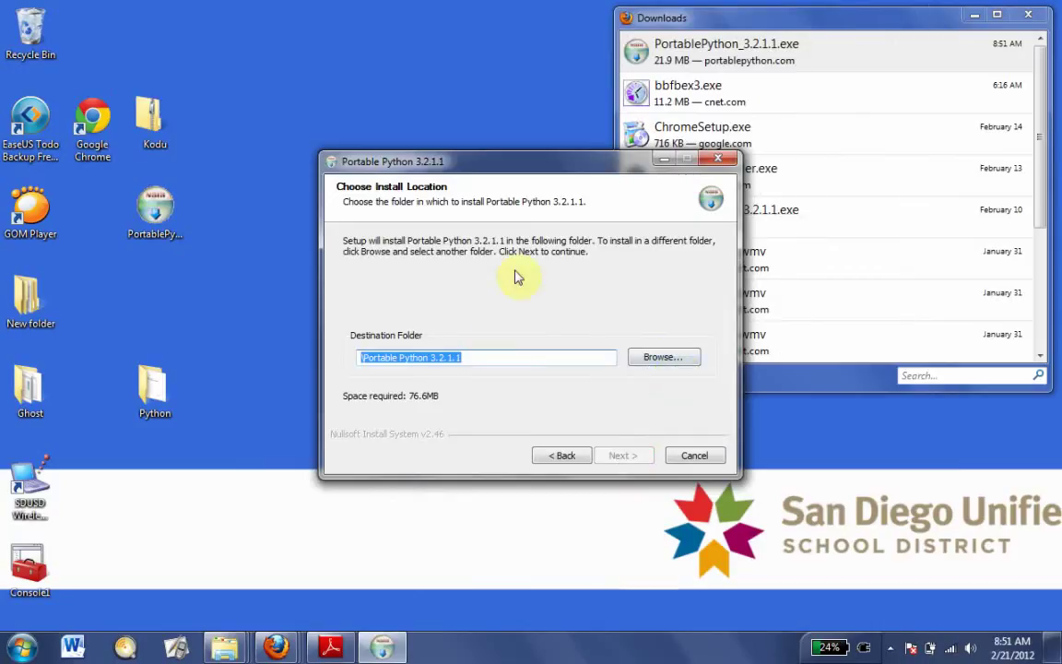
click(670, 357)
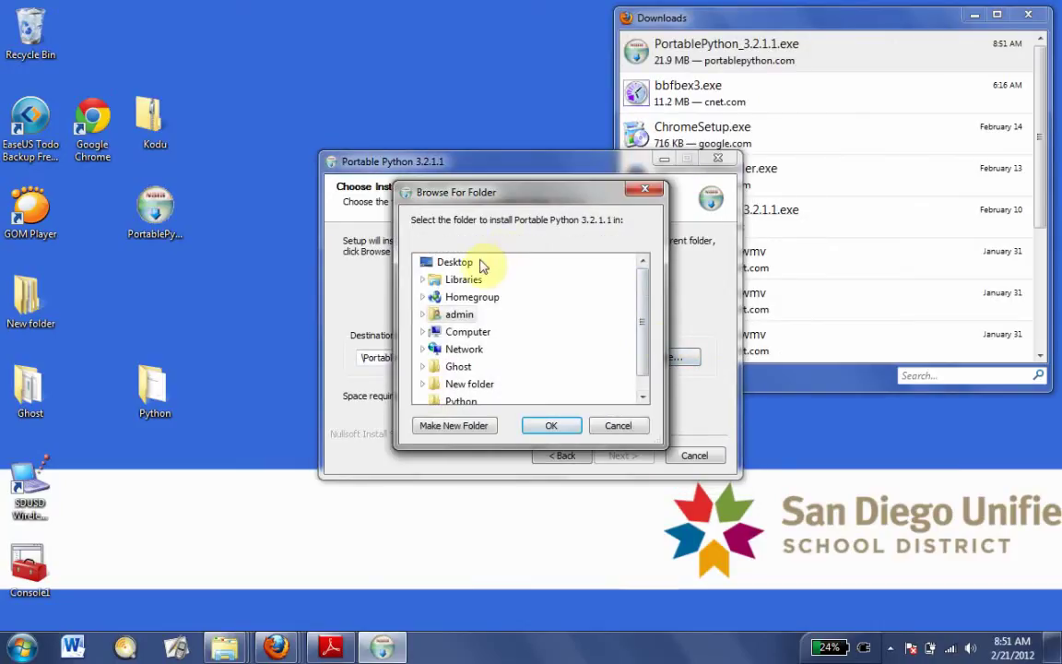
drag(643, 334, 650, 360)
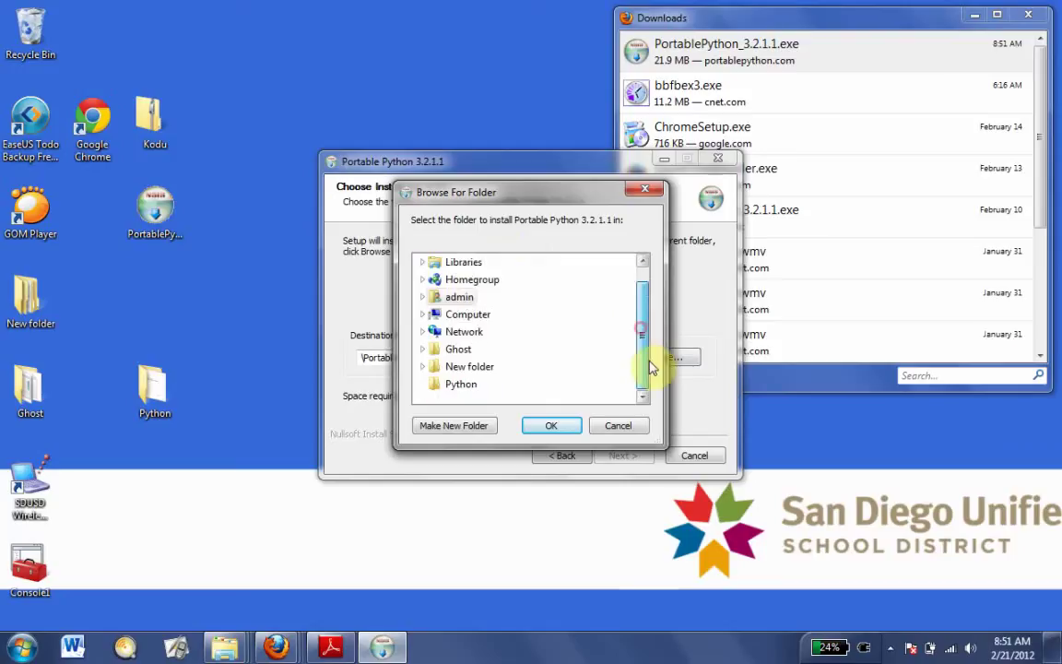
click(457, 388)
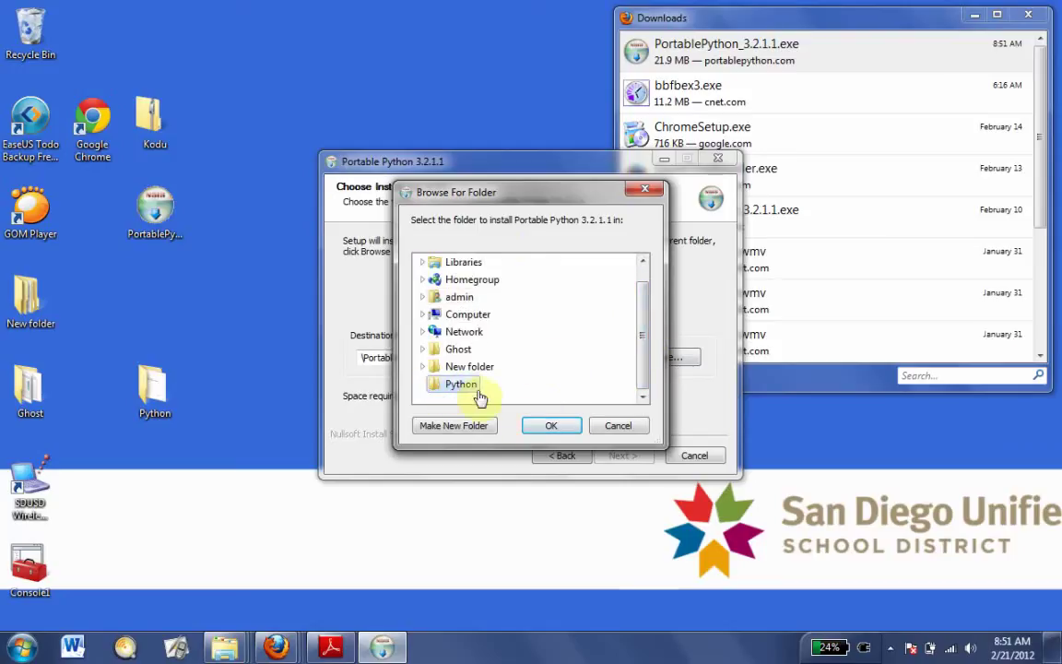
click(557, 430)
click(607, 458)
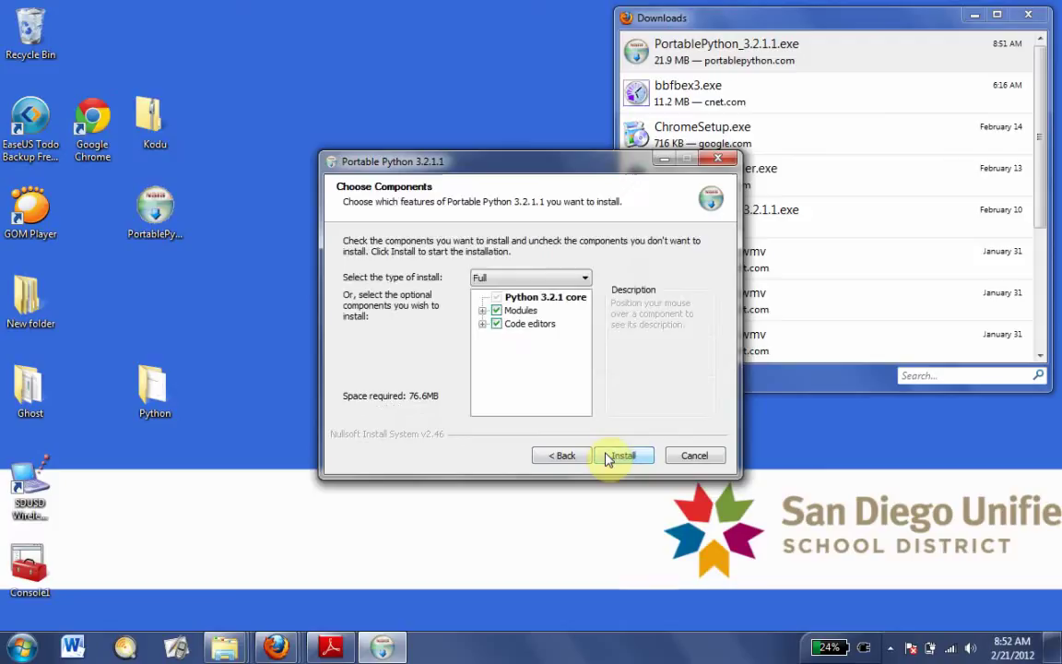
click(610, 455)
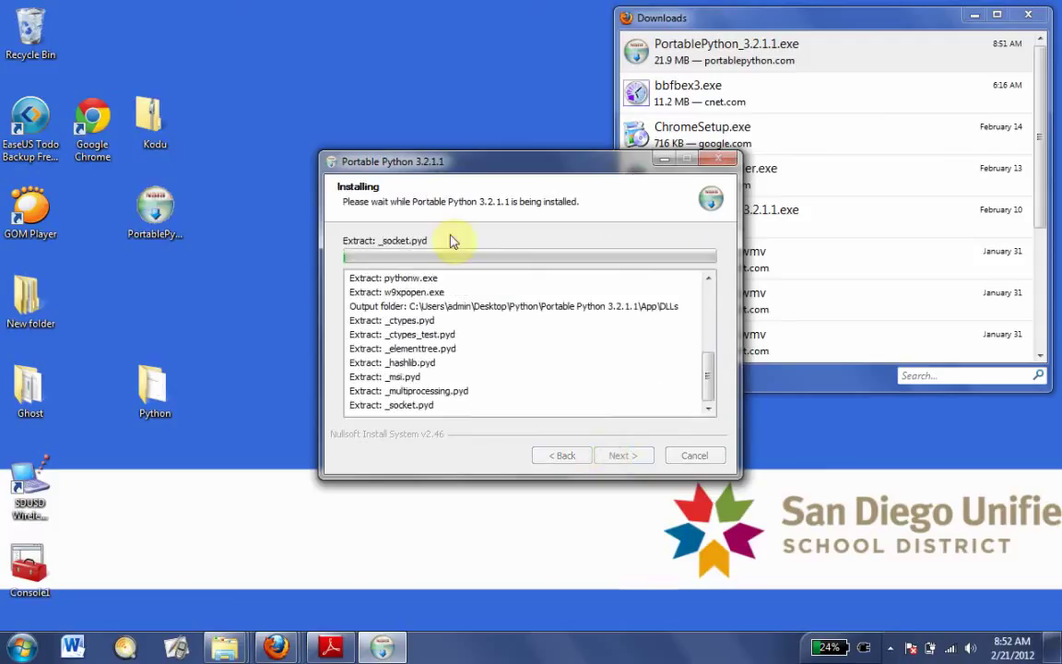
- Wait for Portable Python 3.2.1.1 to finish installing, then click Finish
drag(474, 166, 414, 103)
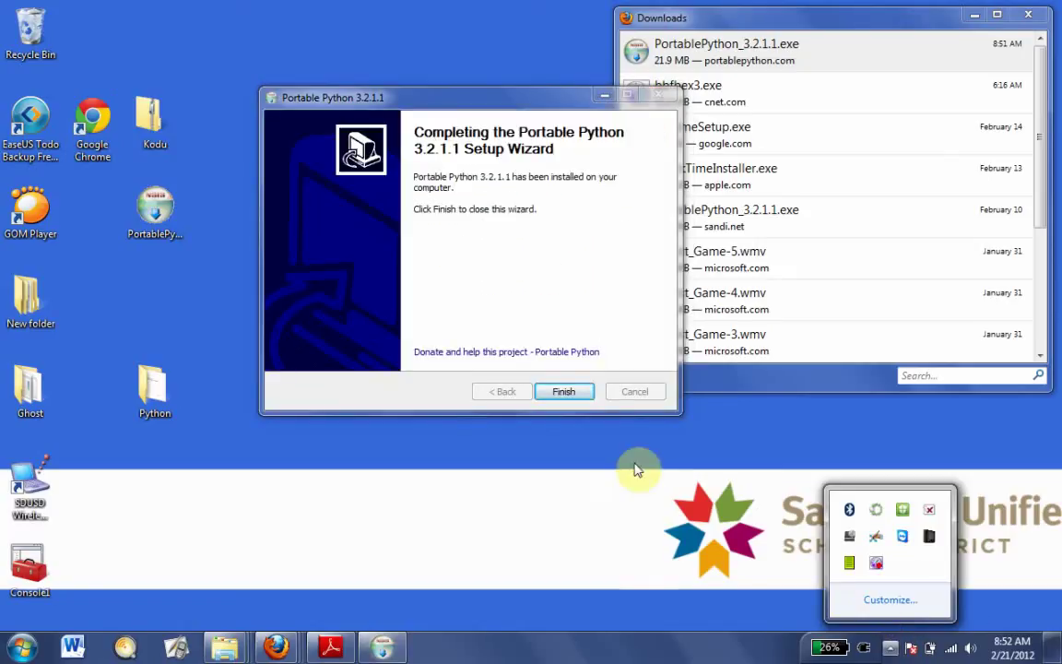
click(564, 392)
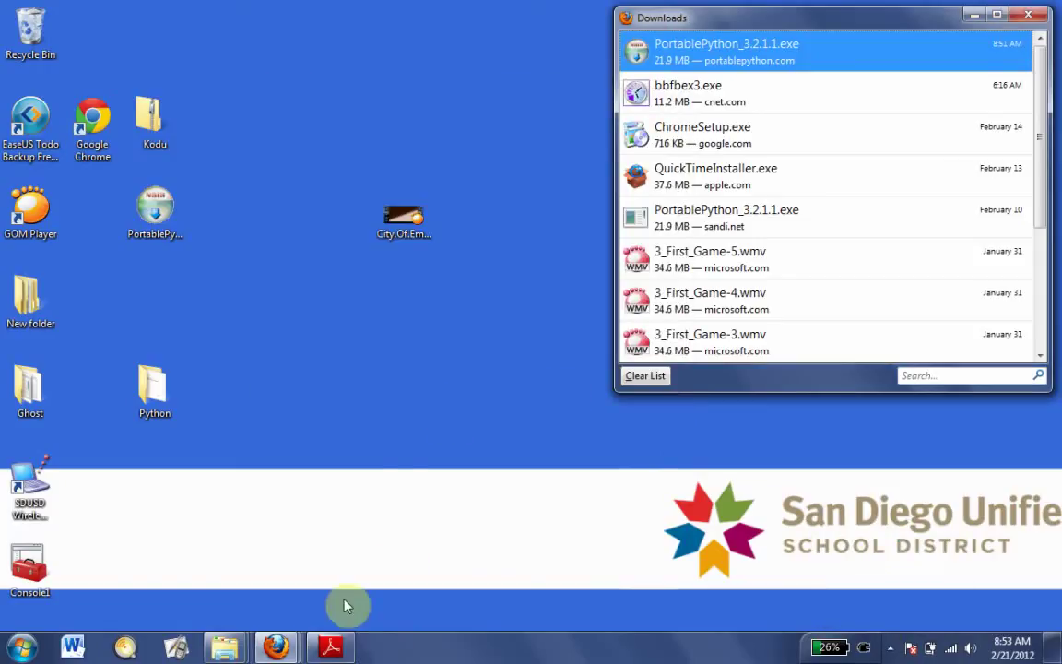
- Switch to Firefox and search the web for 'invent with python'
click(276, 648)
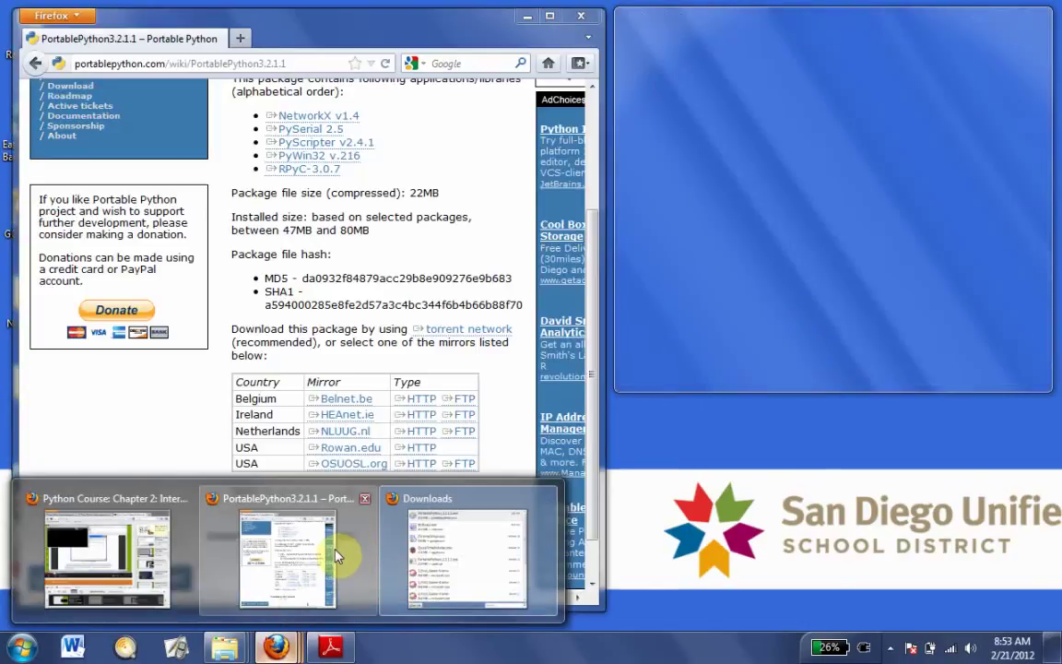
click(337, 551)
click(467, 64)
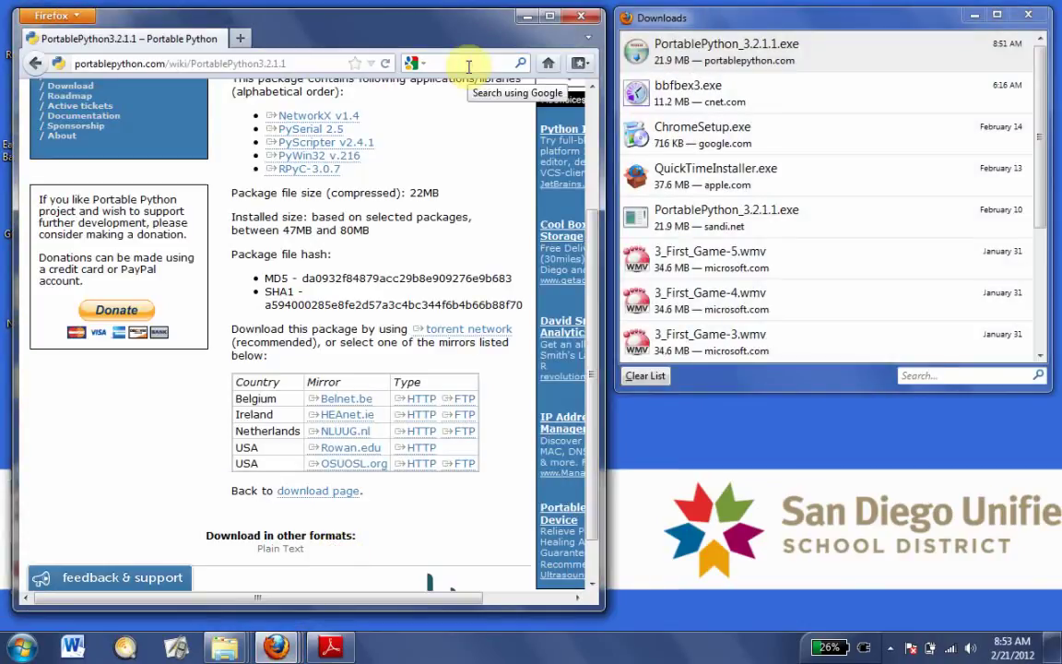
text(invent with)
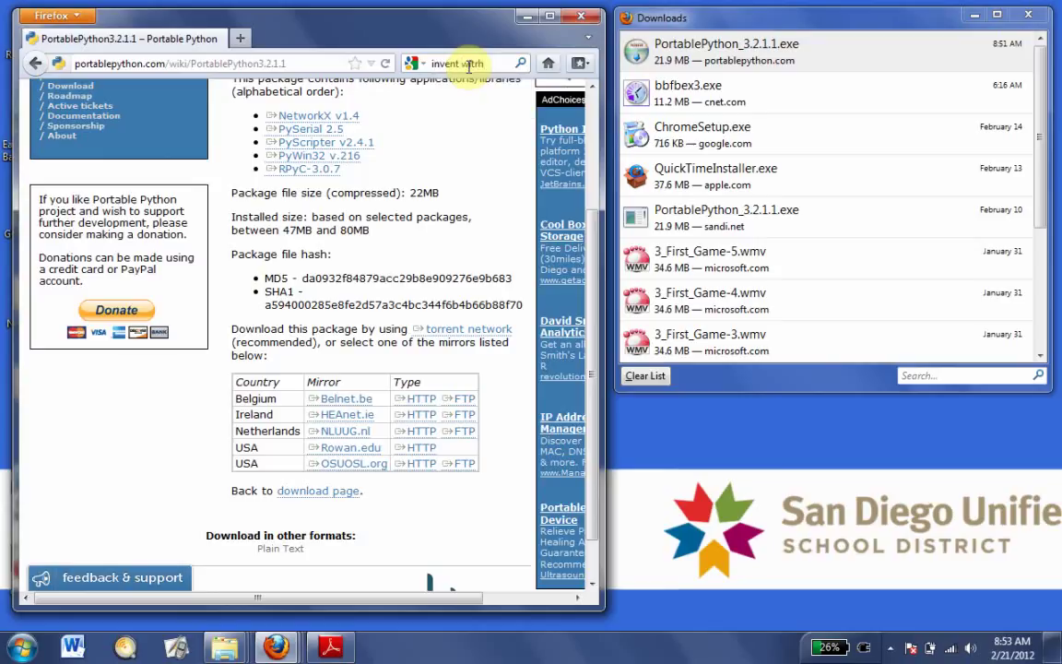
text( p)
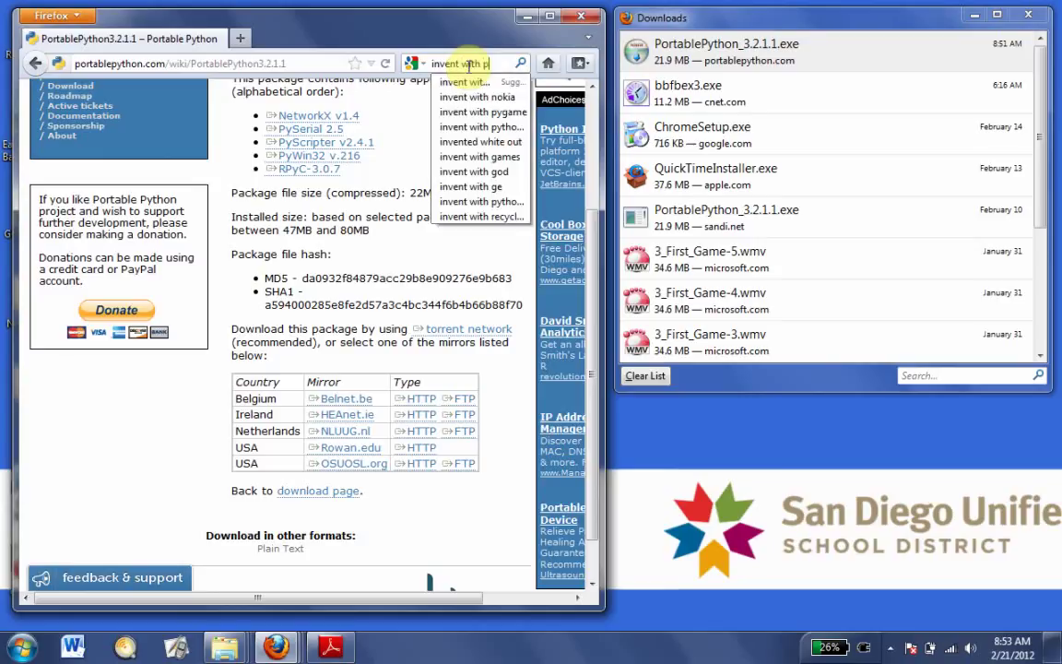
text(ython)
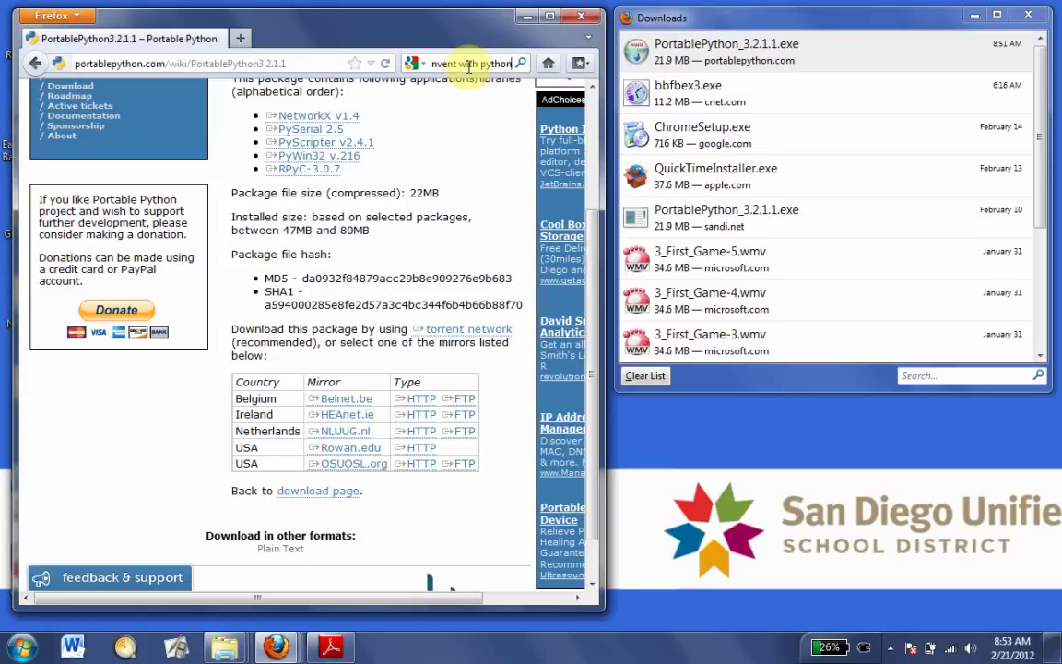
key(Return)
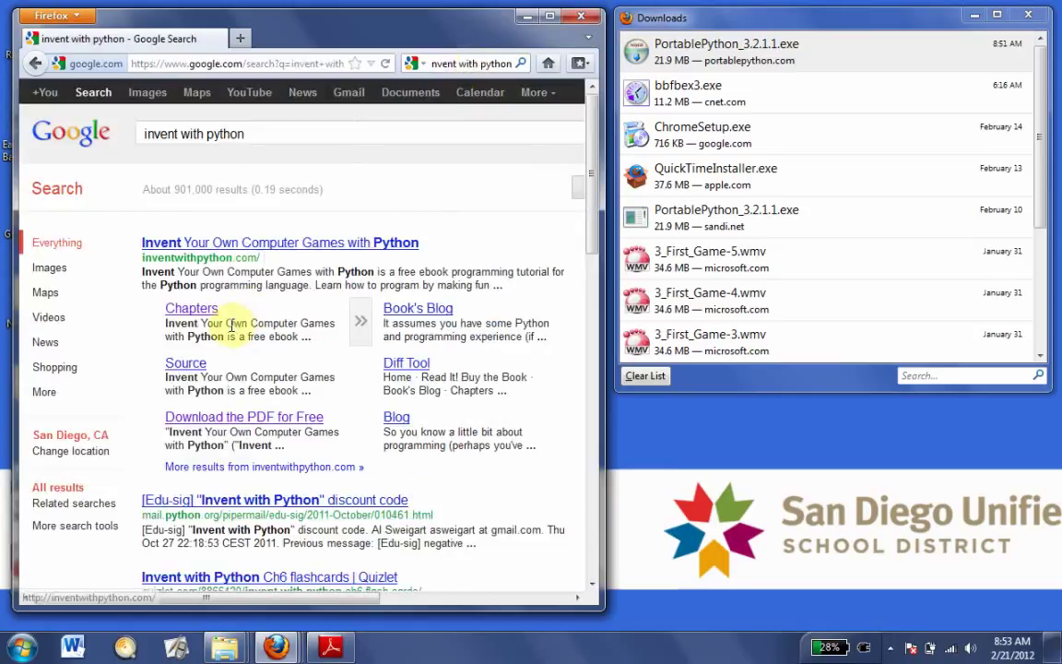
- Open inventwithpython.com and go to its Chapters page
click(358, 247)
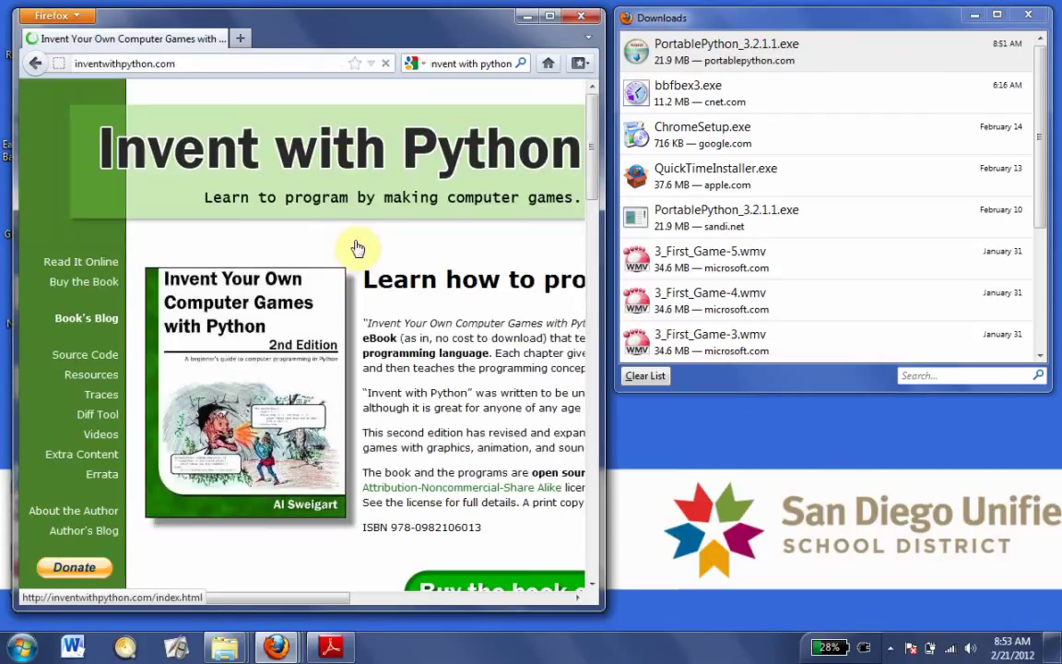
click(82, 261)
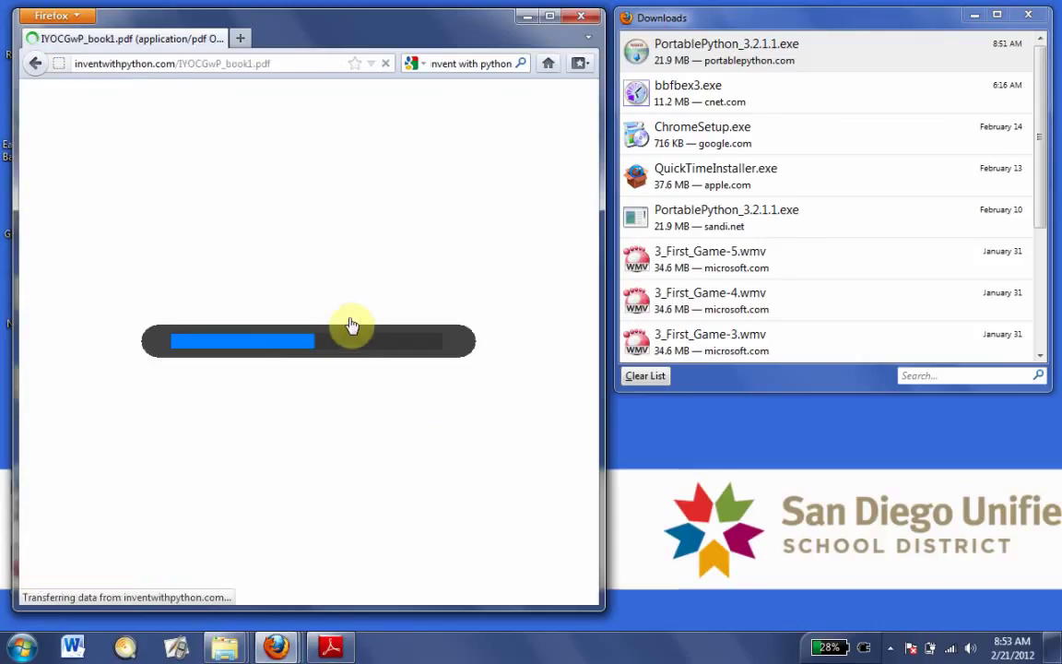
click(36, 68)
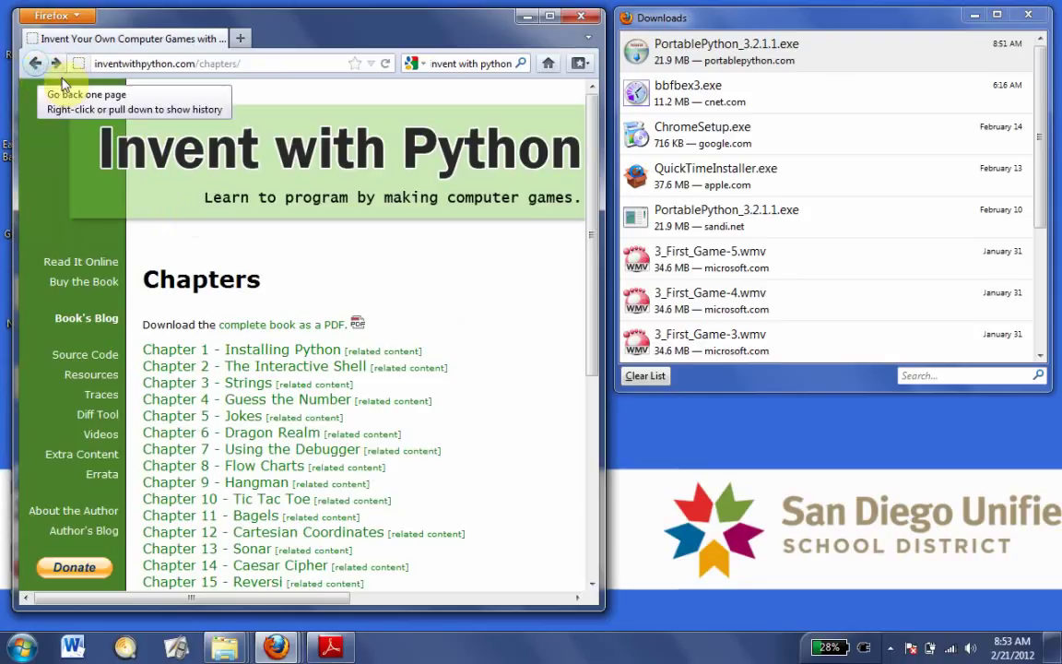
- Save the complete-book PDF as IYOCGwP into the Desktop Python folder, replacing the existing IYOCGwP.pdf
right_click(337, 334)
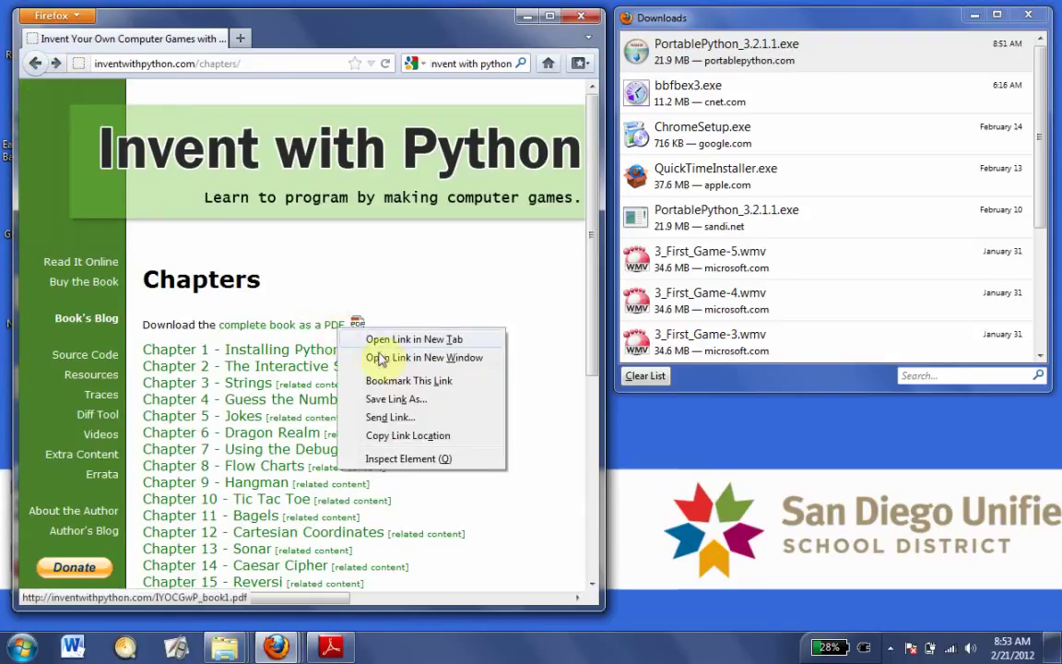
click(422, 399)
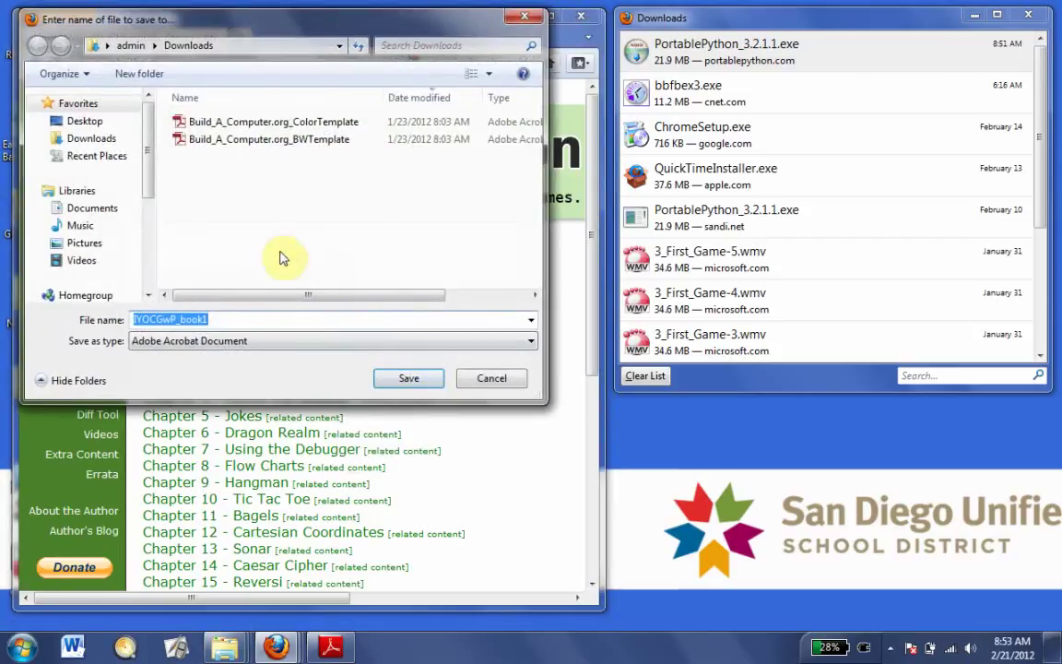
click(94, 127)
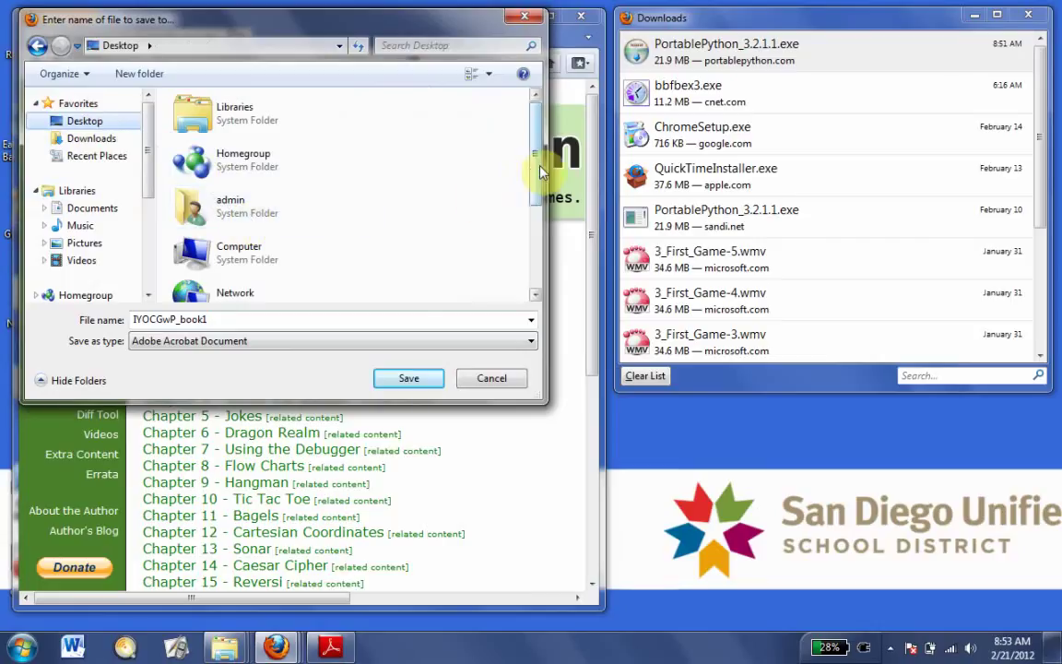
drag(542, 168, 545, 278)
double_click(226, 273)
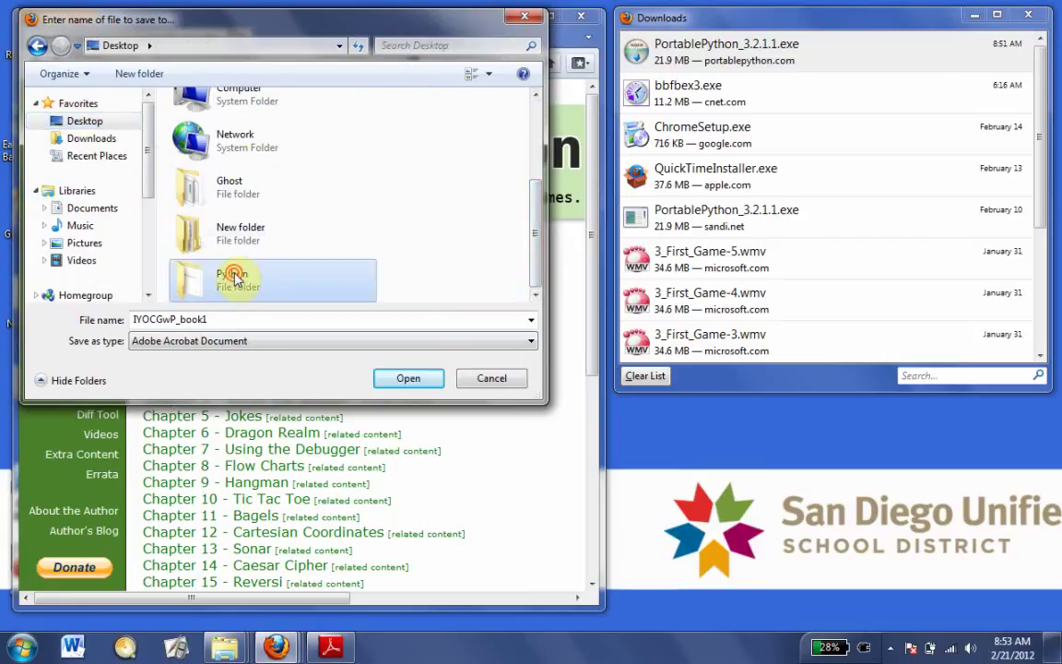
double_click(285, 320)
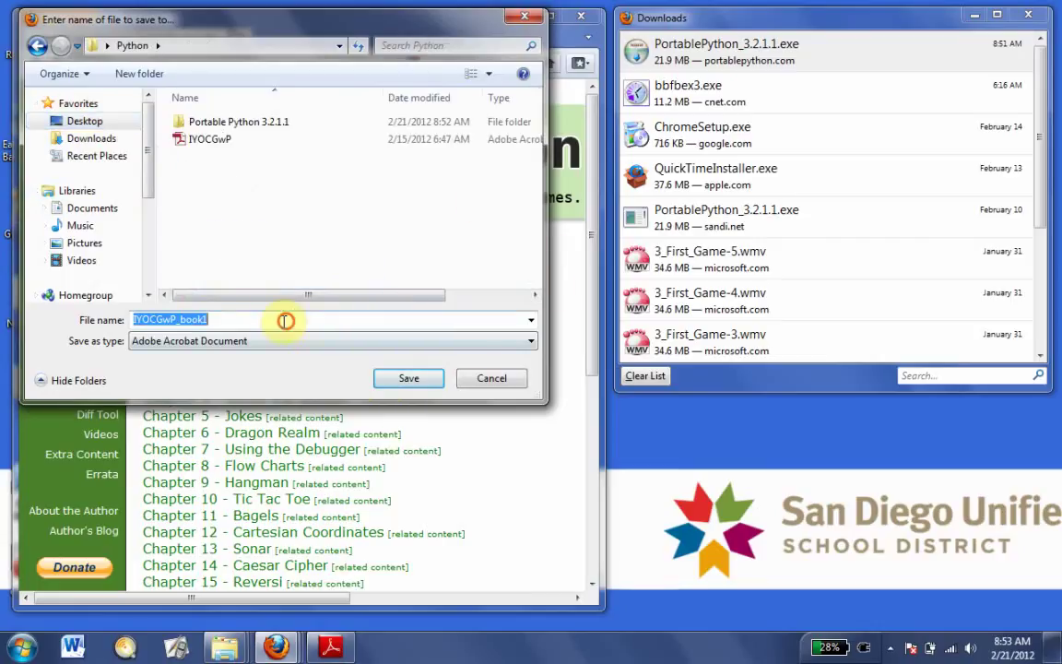
click(217, 140)
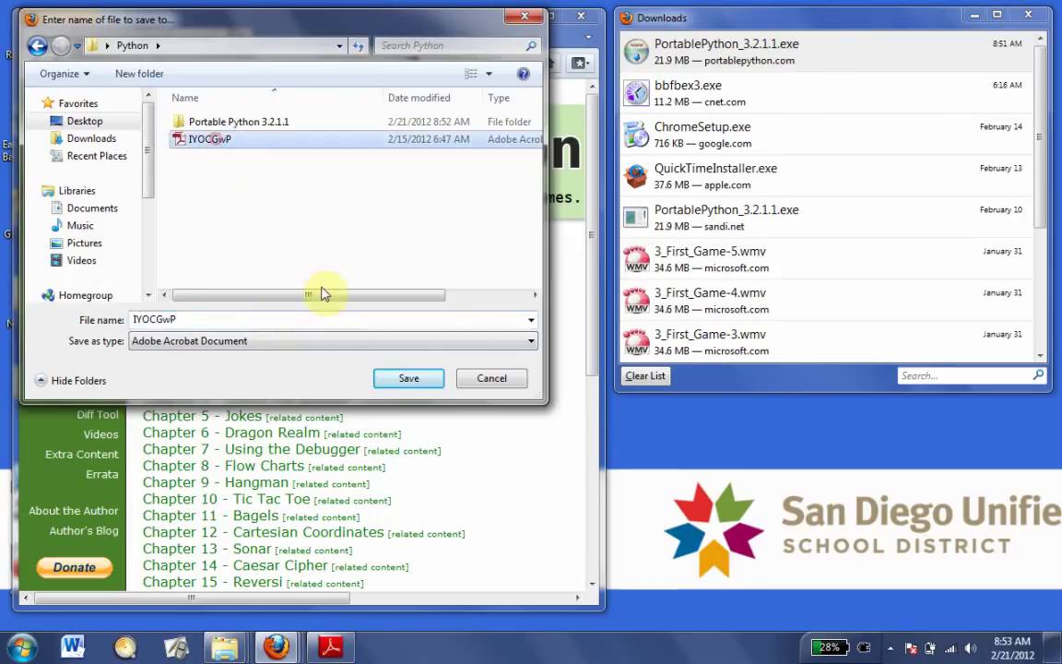
click(399, 379)
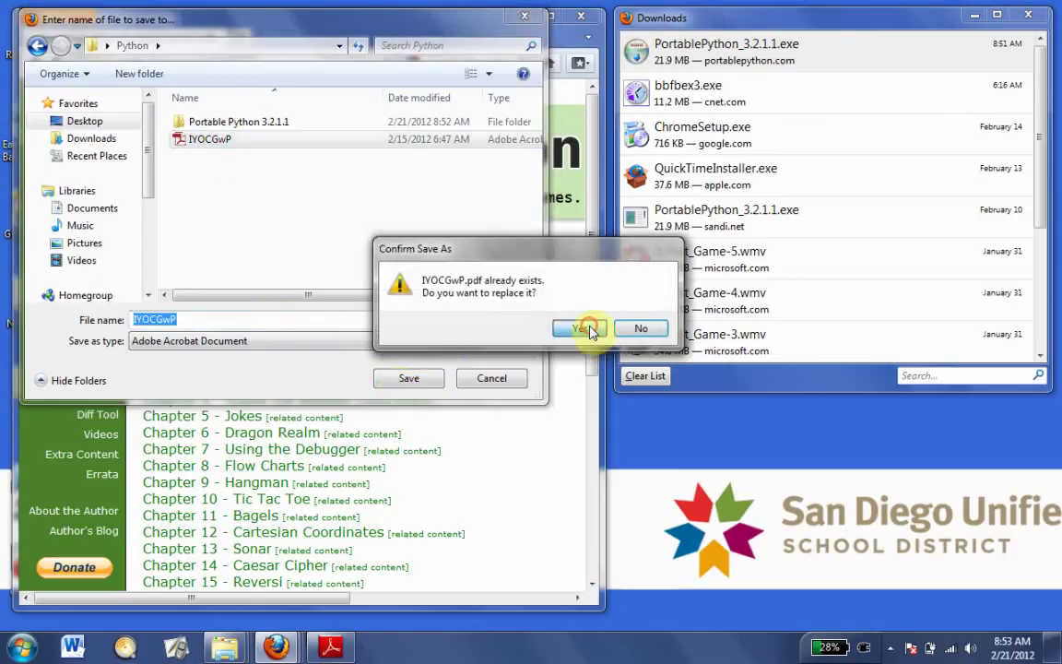
click(590, 330)
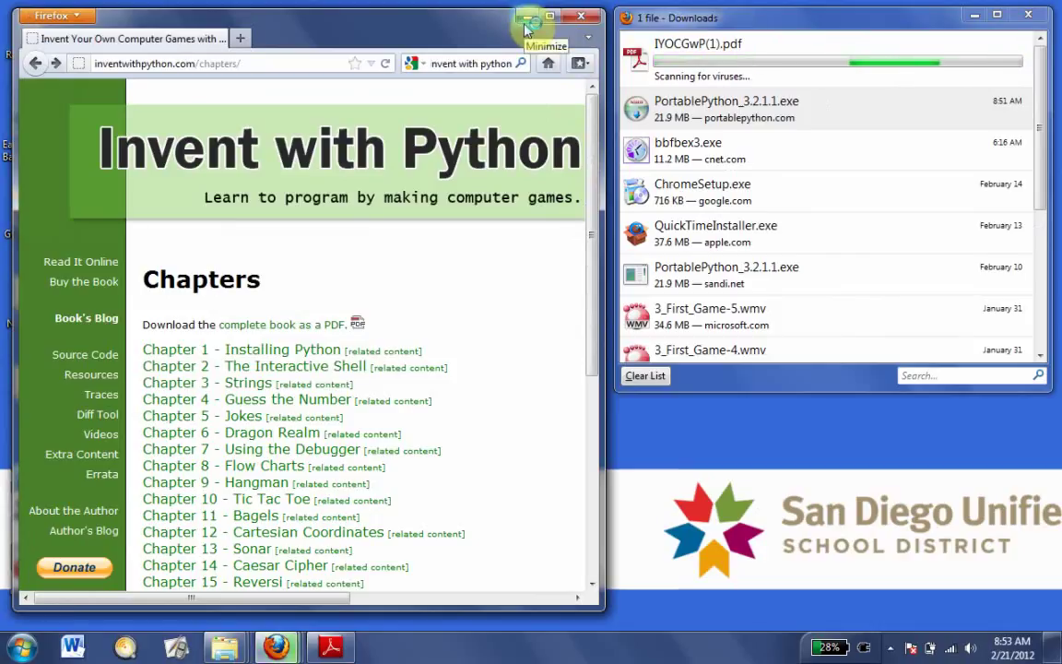
- Close Firefox and the Downloads list, and bring the IYOCGwP.pdf book up in Adobe Reader
click(579, 18)
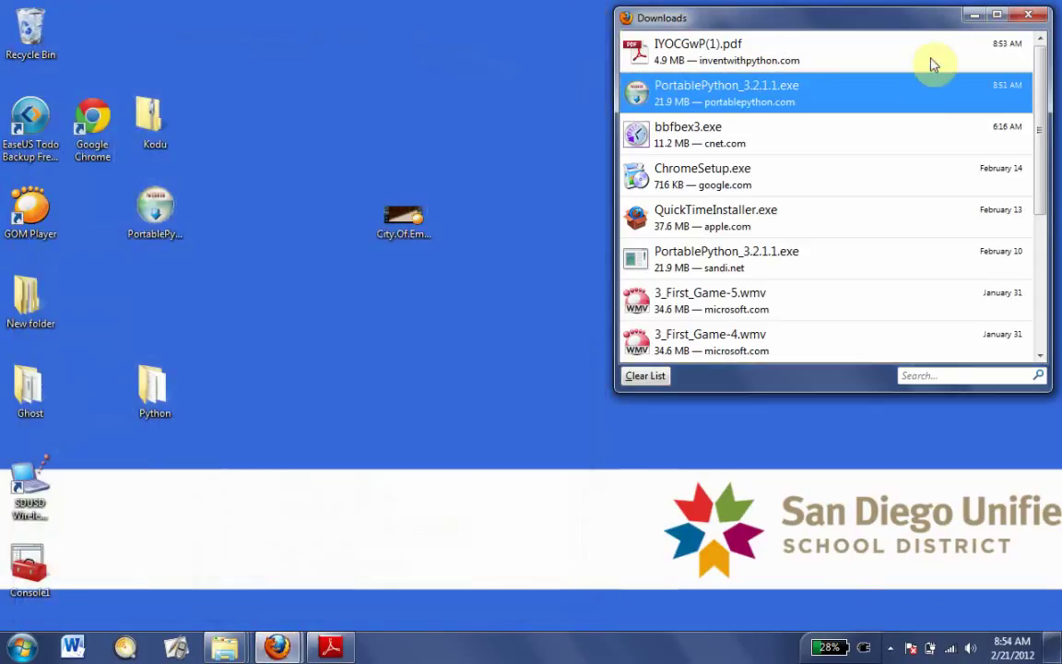
click(1029, 16)
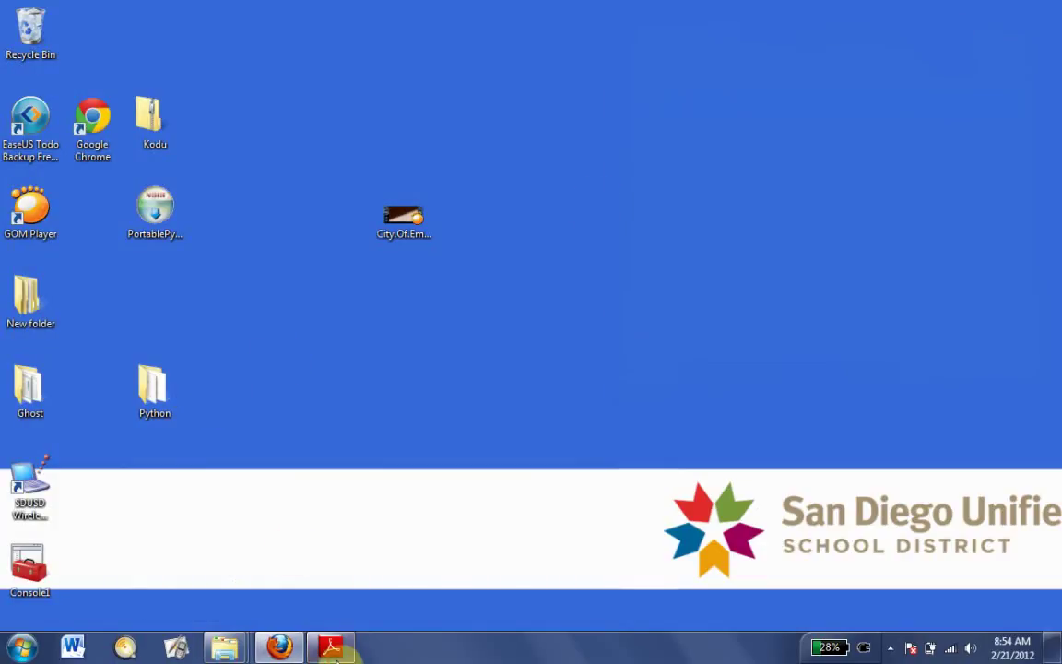
click(332, 647)
right_click(338, 653)
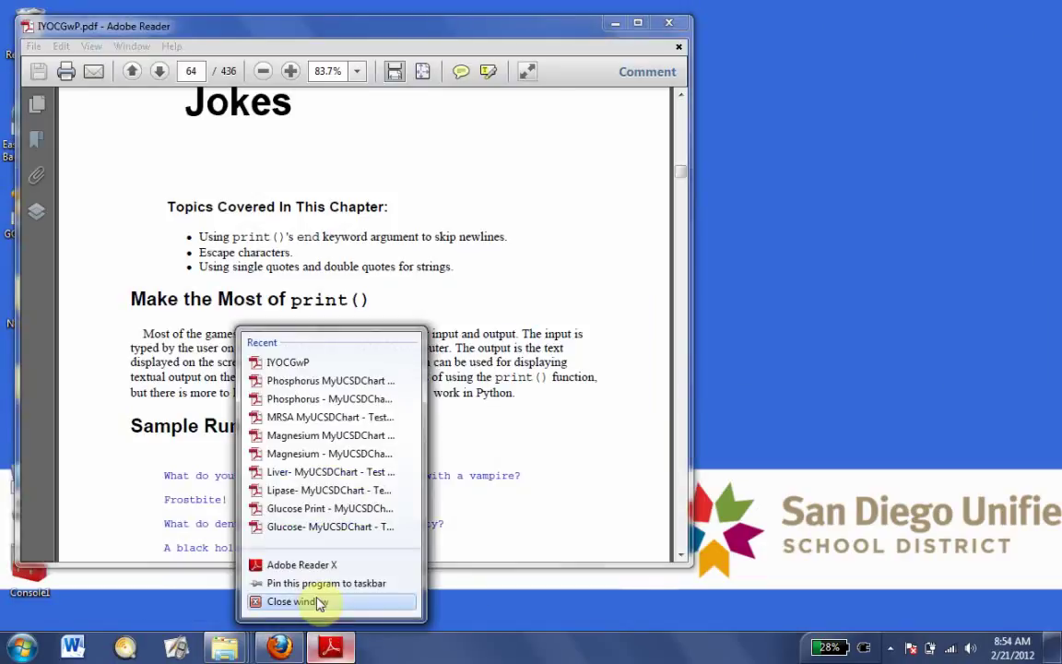
click(599, 452)
drag(682, 181, 700, 108)
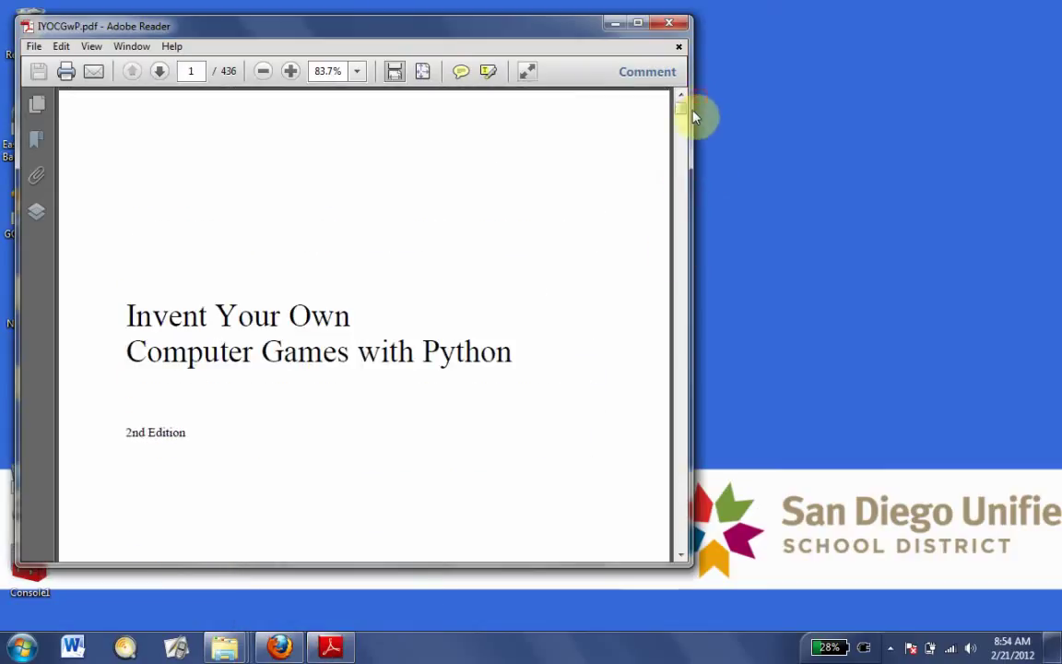
- Use page thumbnails to reach Chapter 2, The Interactive Shell, and scroll to page 23
click(35, 105)
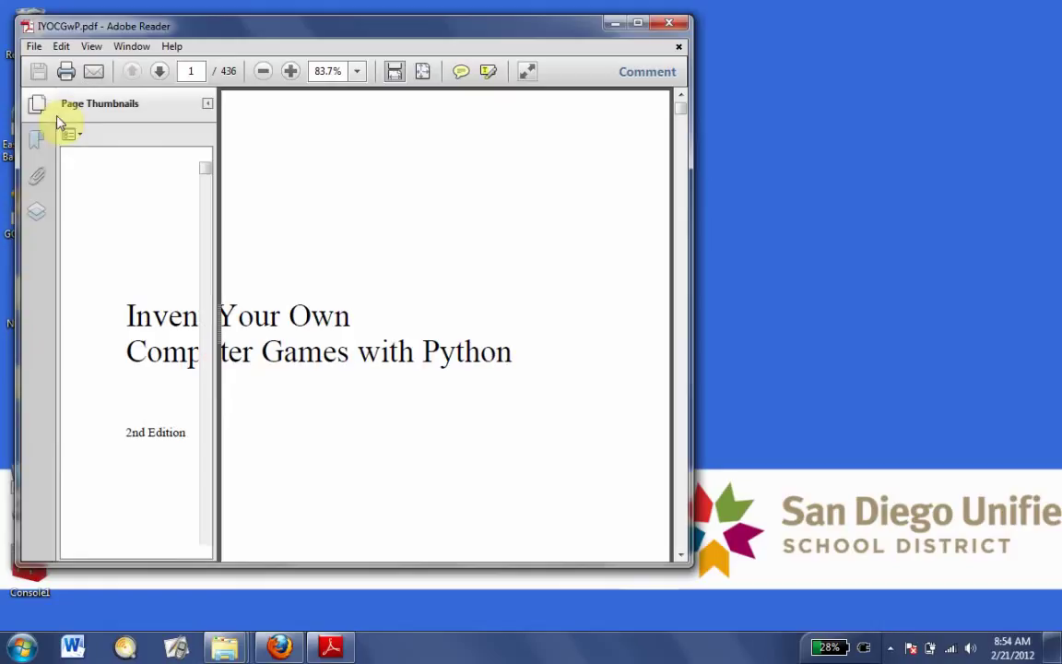
drag(207, 171, 207, 187)
click(155, 275)
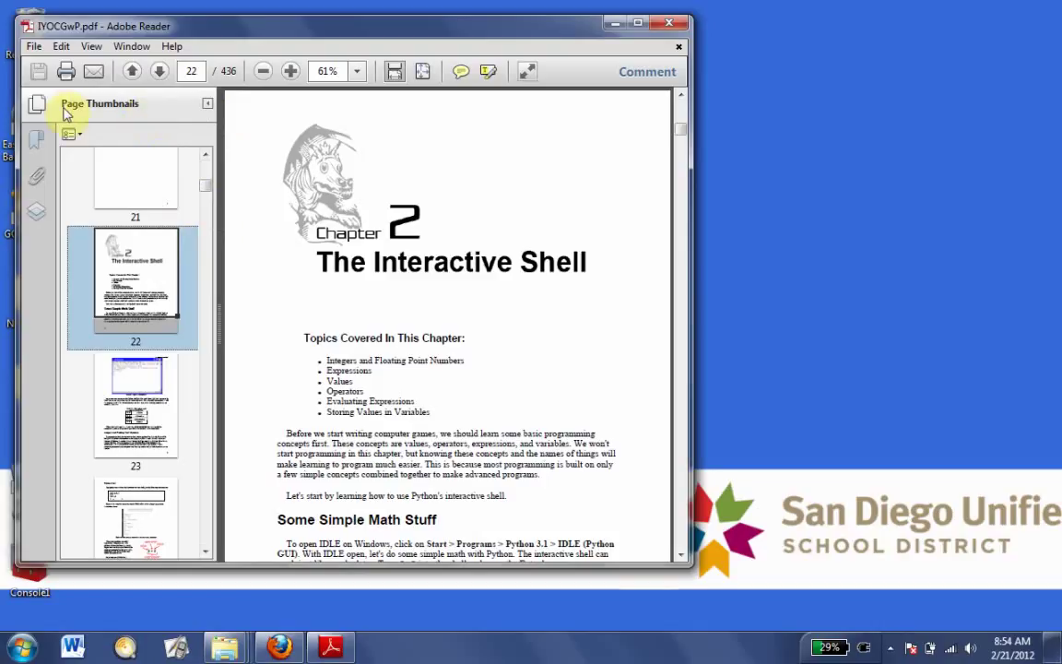
click(207, 104)
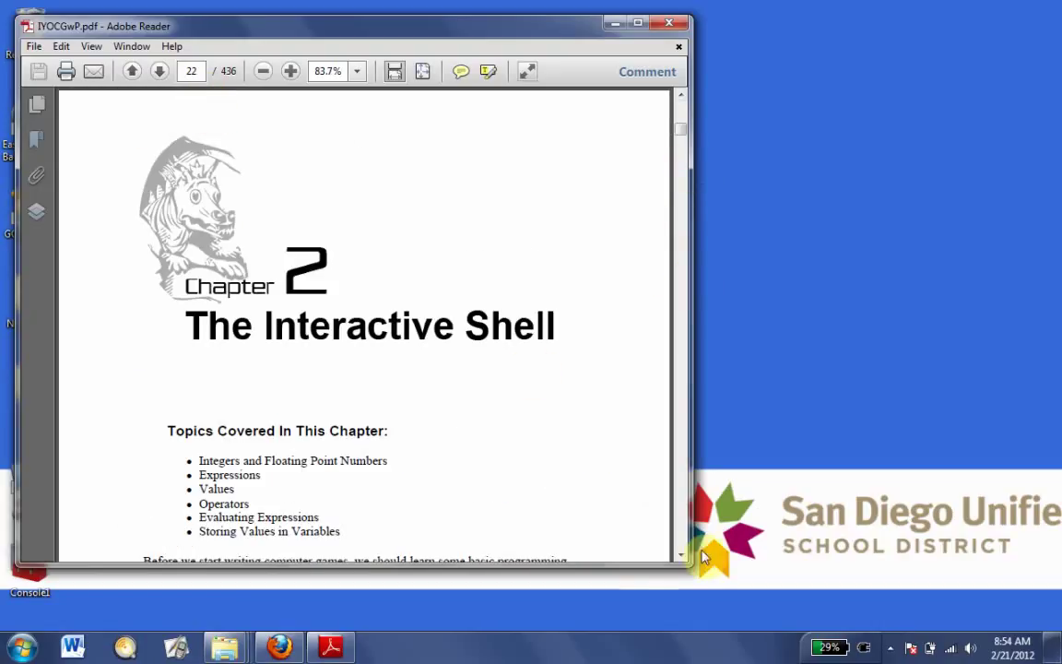
click(680, 558)
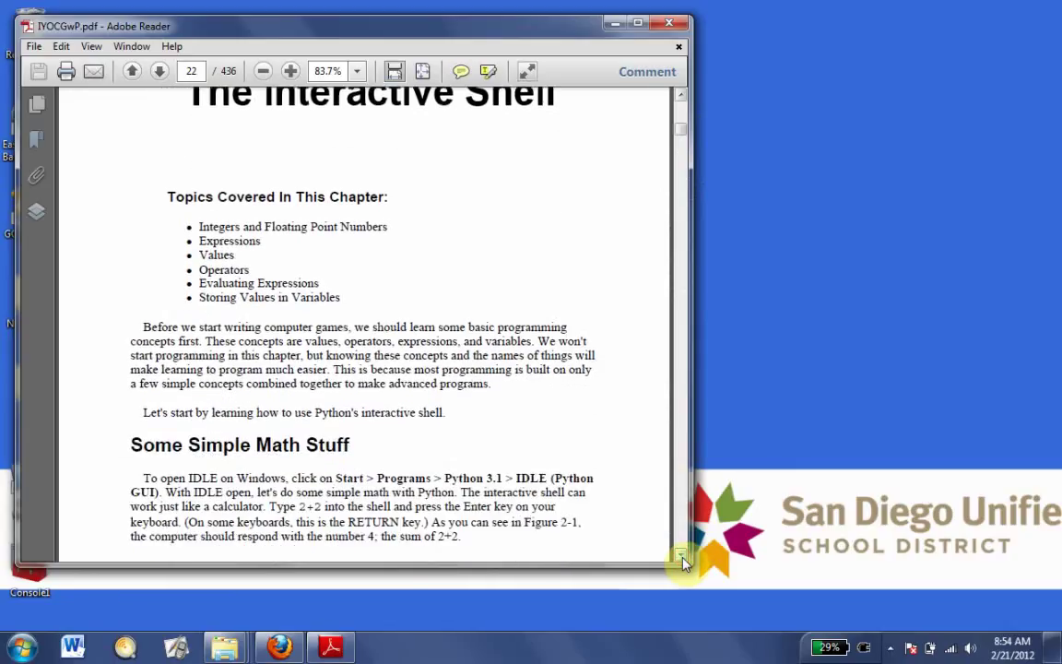
drag(403, 33, 482, 34)
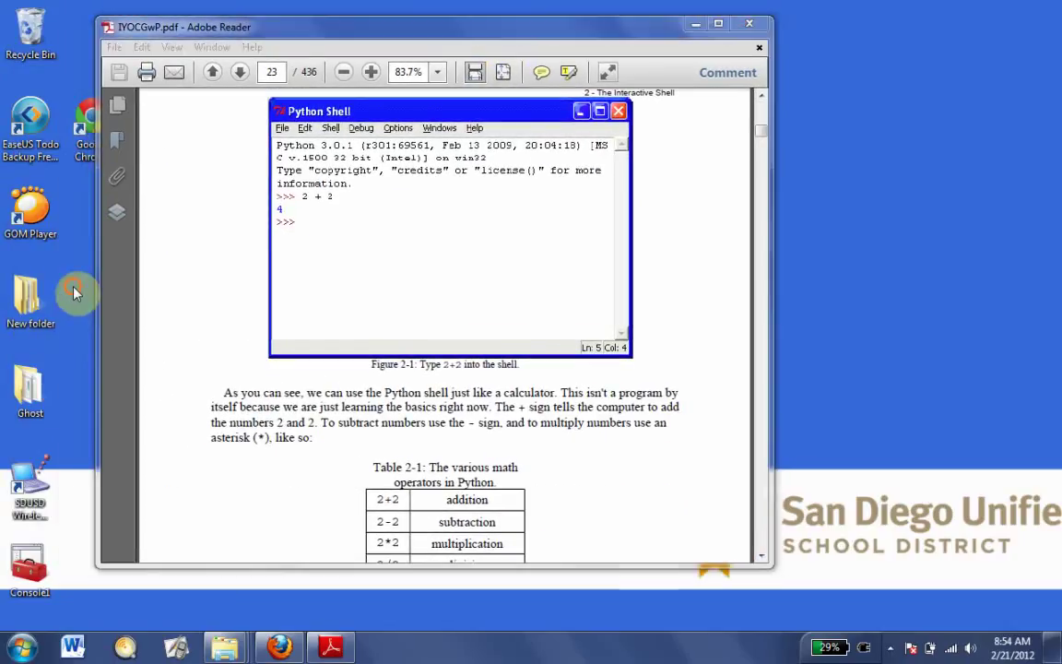
- Delete the extra IYOCGwP(1) copy from the desktop Python folder
drag(208, 39, 298, 38)
double_click(159, 394)
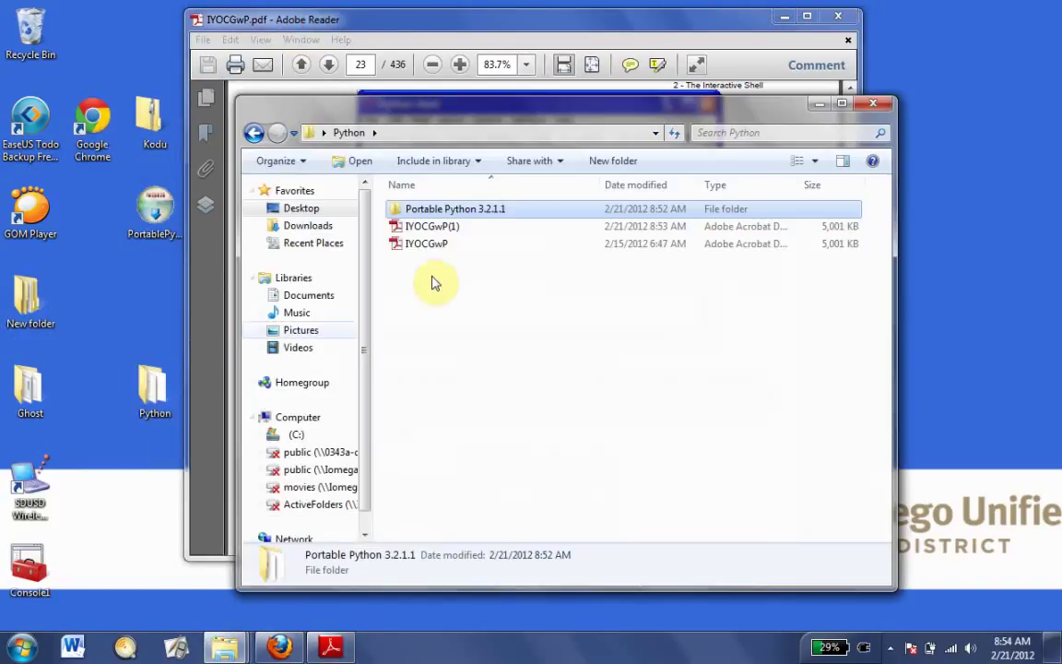
mouse_move(450, 232)
mouse_down()
mouse_move(372, 228)
mouse_move(466, 244)
mouse_move(461, 227)
mouse_move(448, 244)
mouse_up()
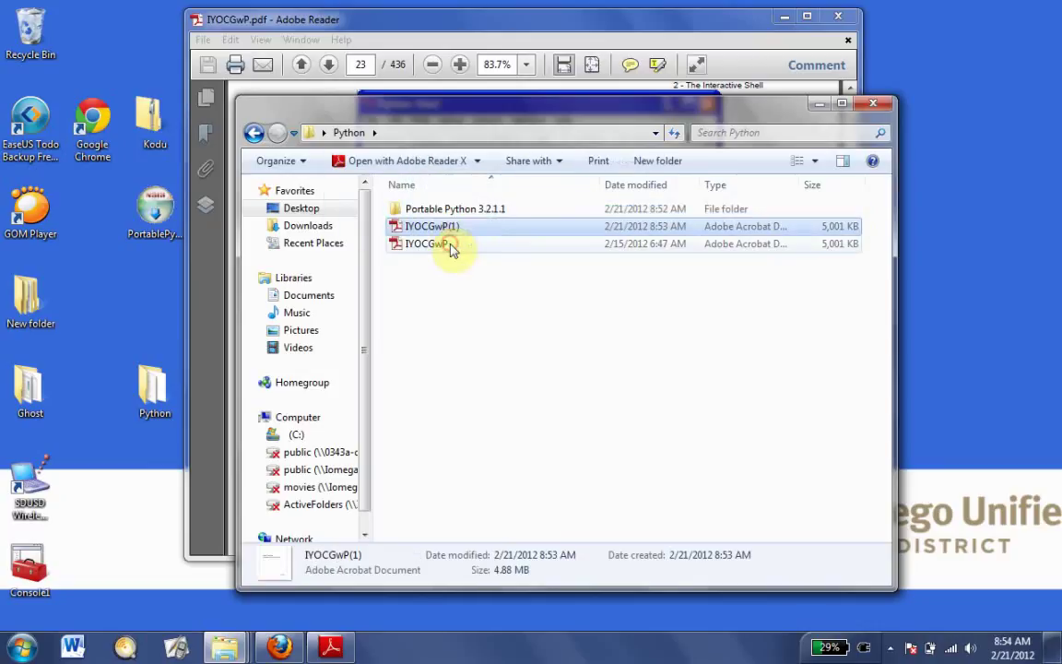
right_click(461, 229)
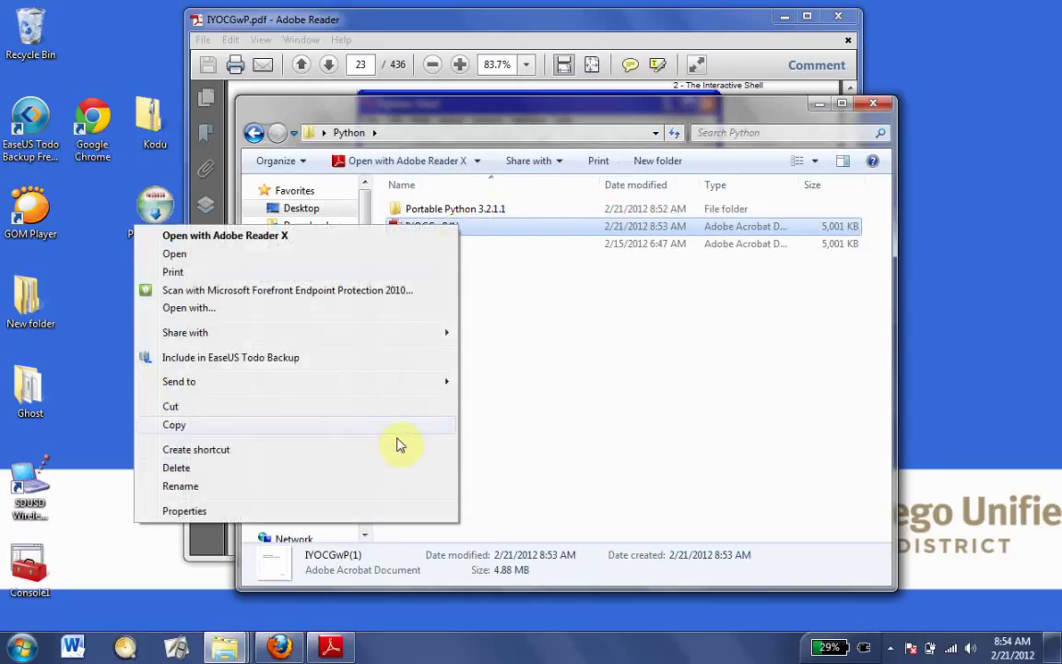
click(397, 469)
click(572, 392)
- Open the Portable Python 3.2.1.1 folder and launch the Python-Portable console
double_click(472, 212)
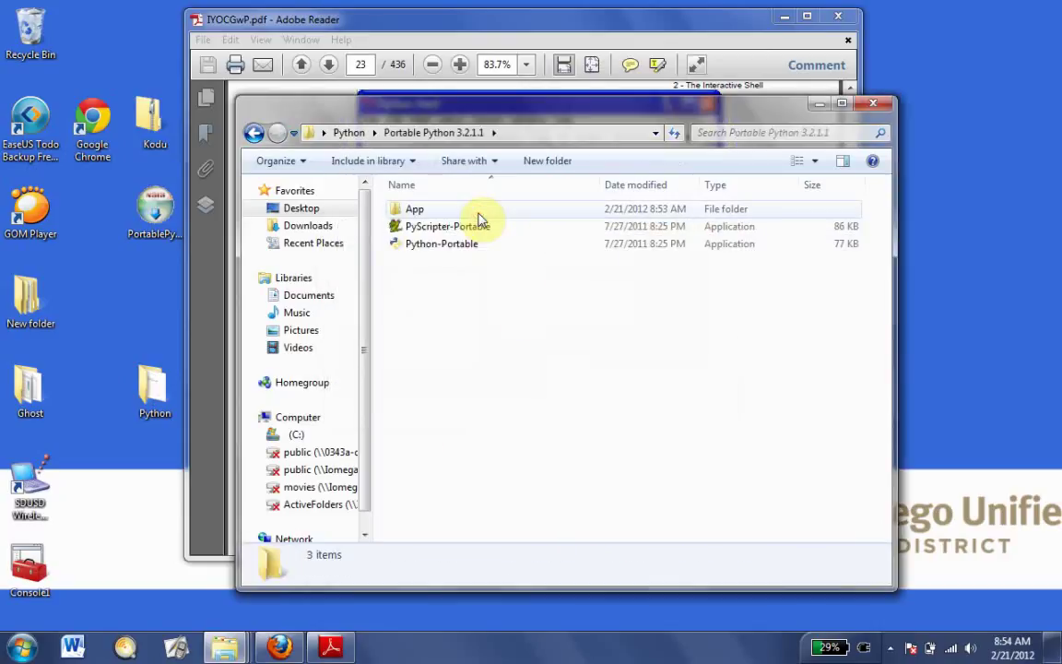
double_click(470, 247)
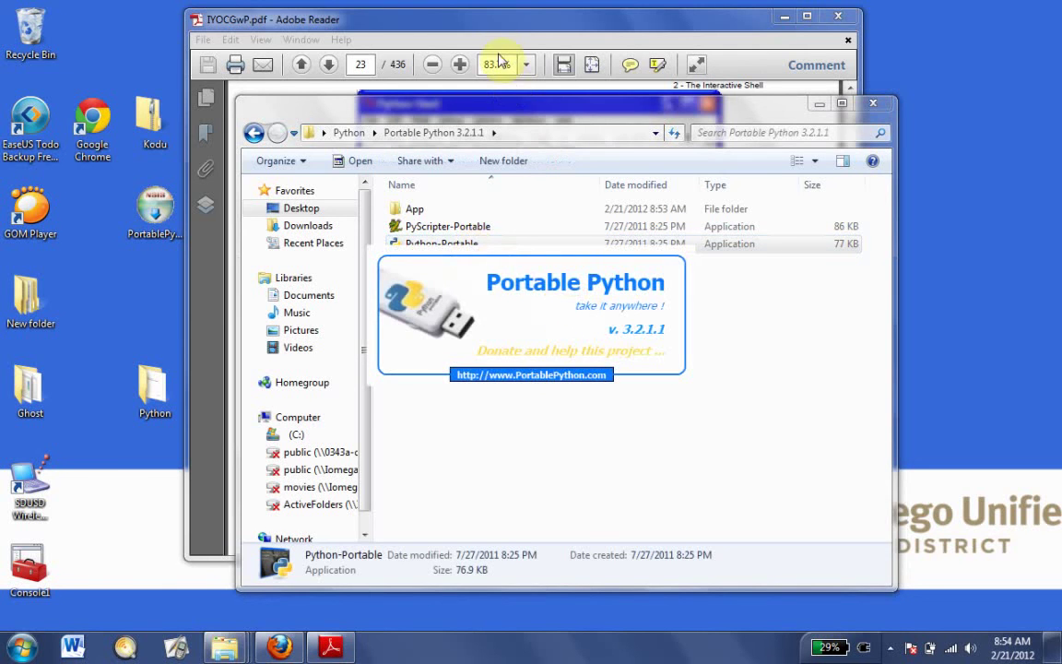
drag(498, 22, 389, 85)
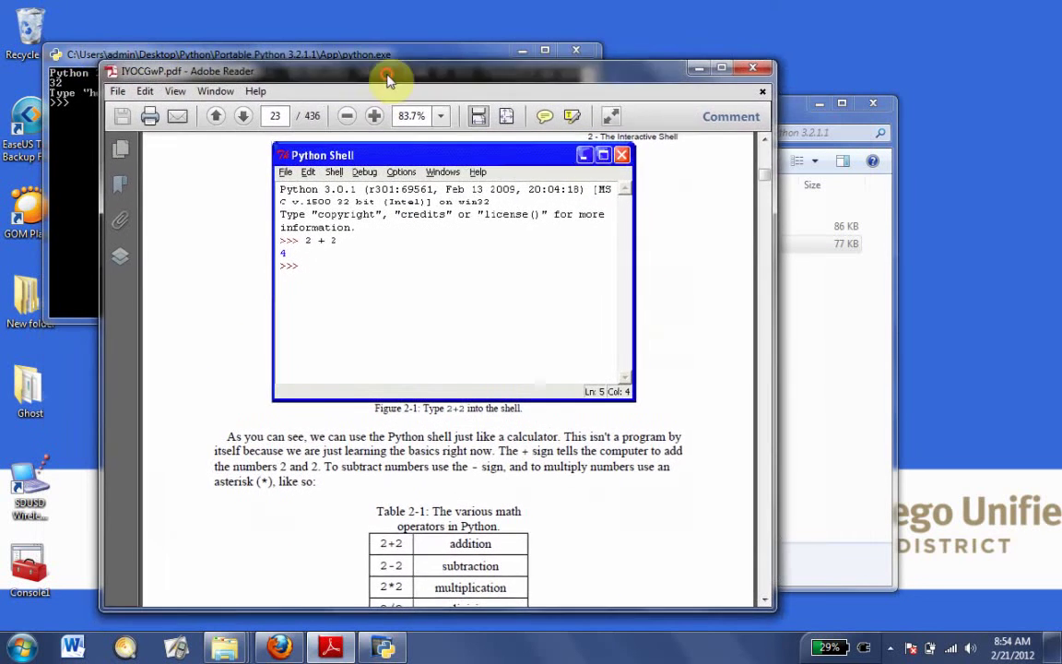
click(92, 44)
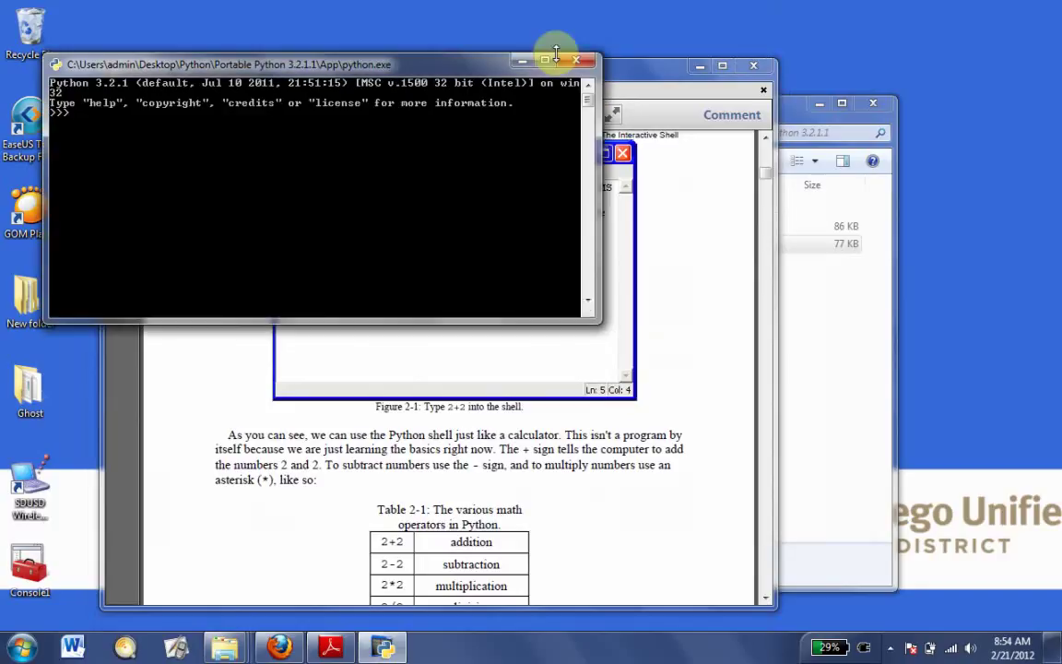
drag(455, 64, 982, 108)
- Arrange the book and Python console side by side, then close the console
click(619, 66)
drag(590, 53, 519, 6)
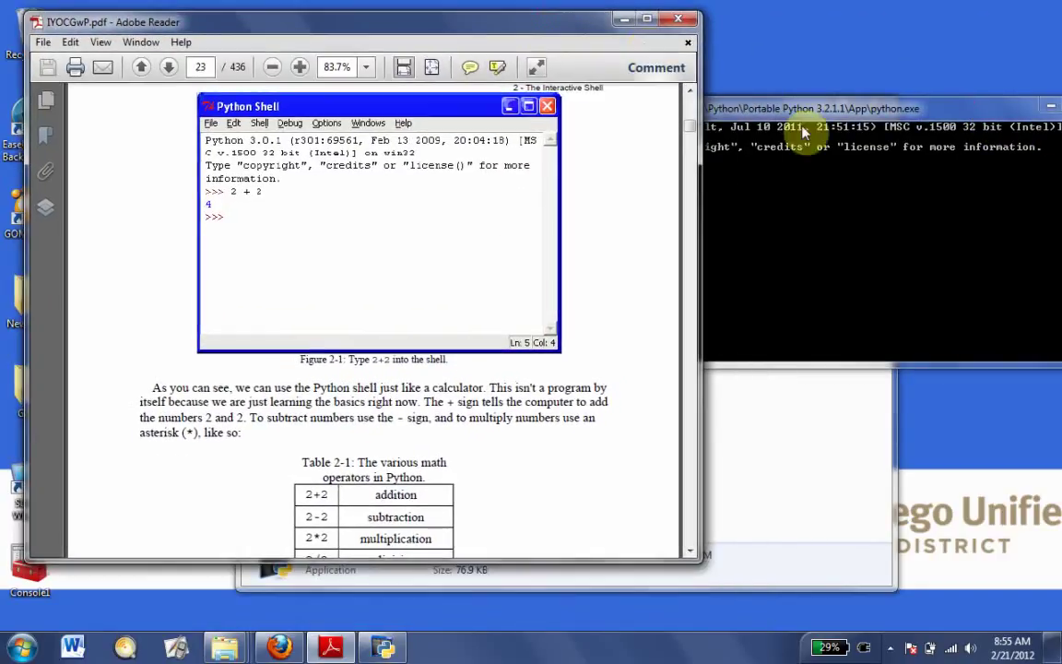
drag(834, 108, 735, 71)
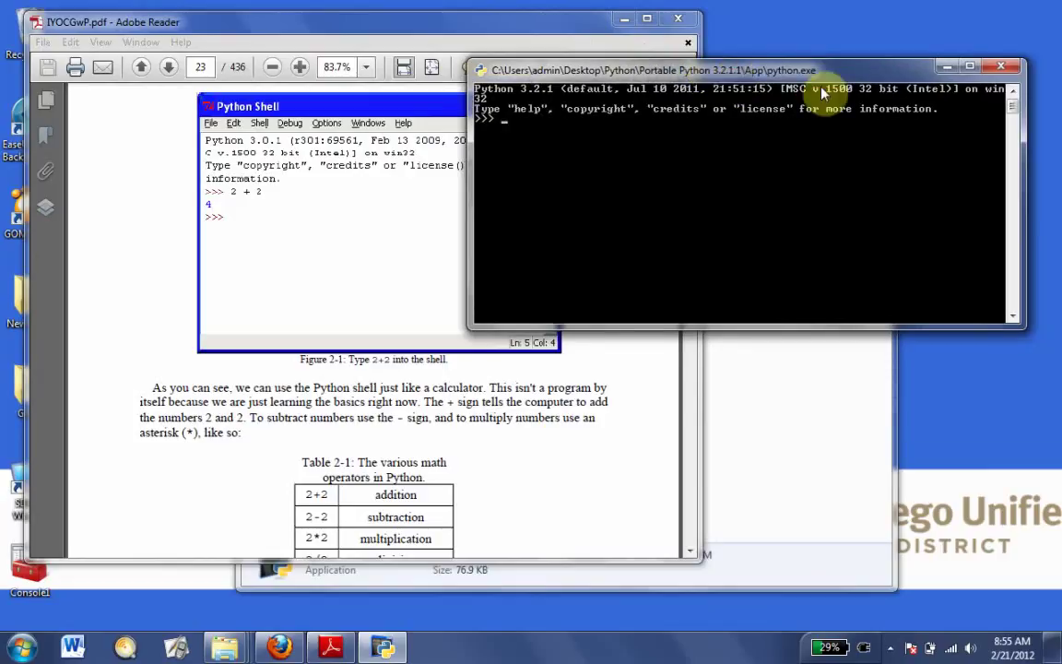
click(1008, 69)
- Launch PyScripter-Portable, delete all of module1's template code, and close the editor
click(801, 286)
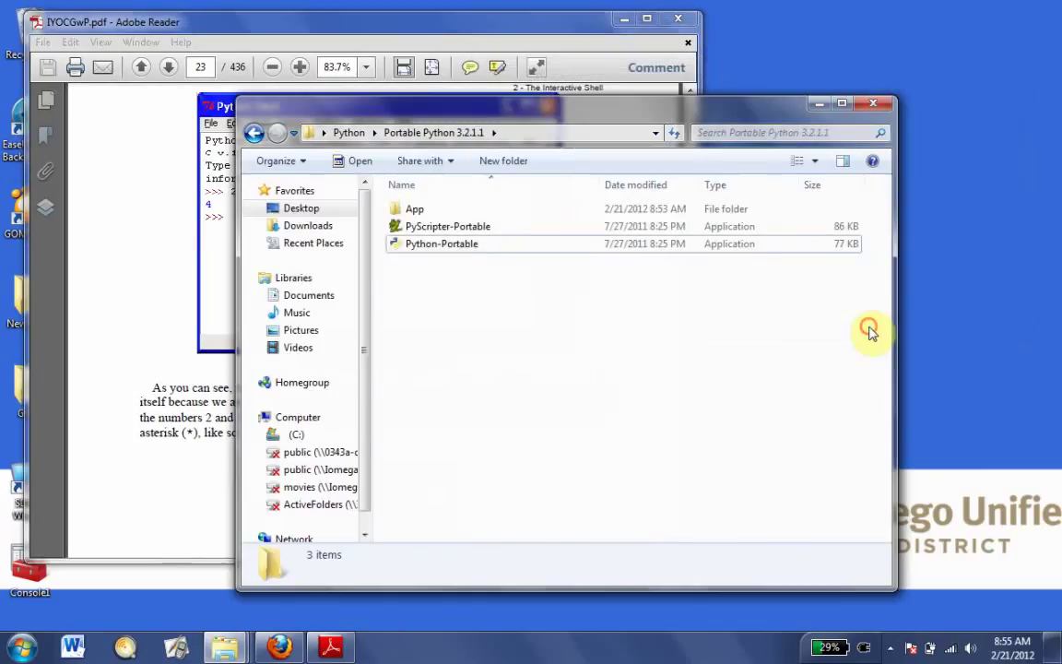
double_click(475, 229)
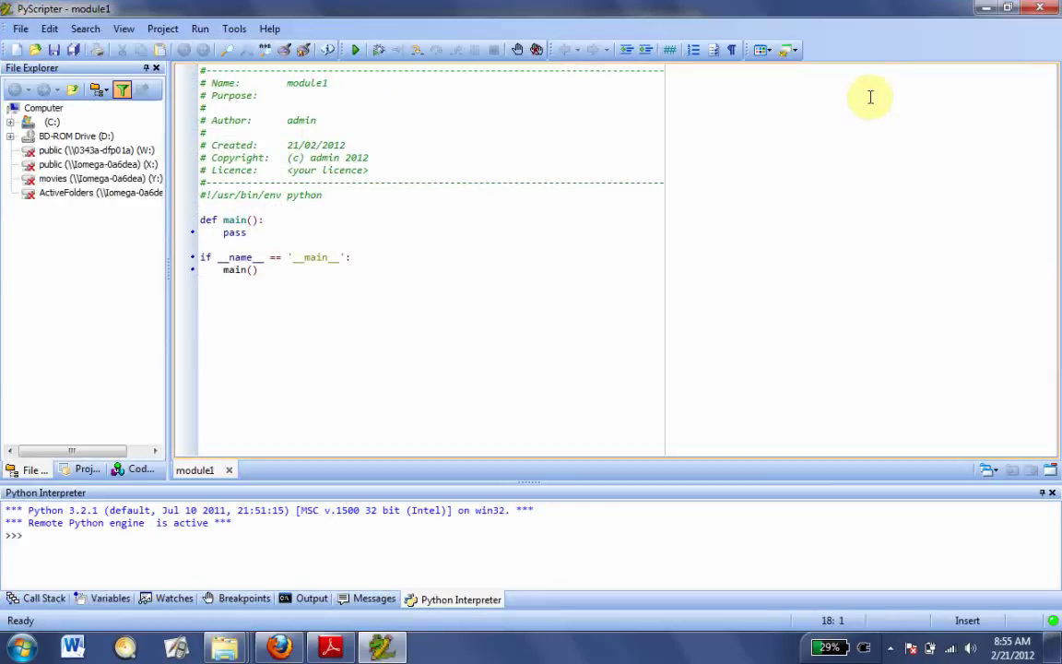
drag(401, 290, 108, 53)
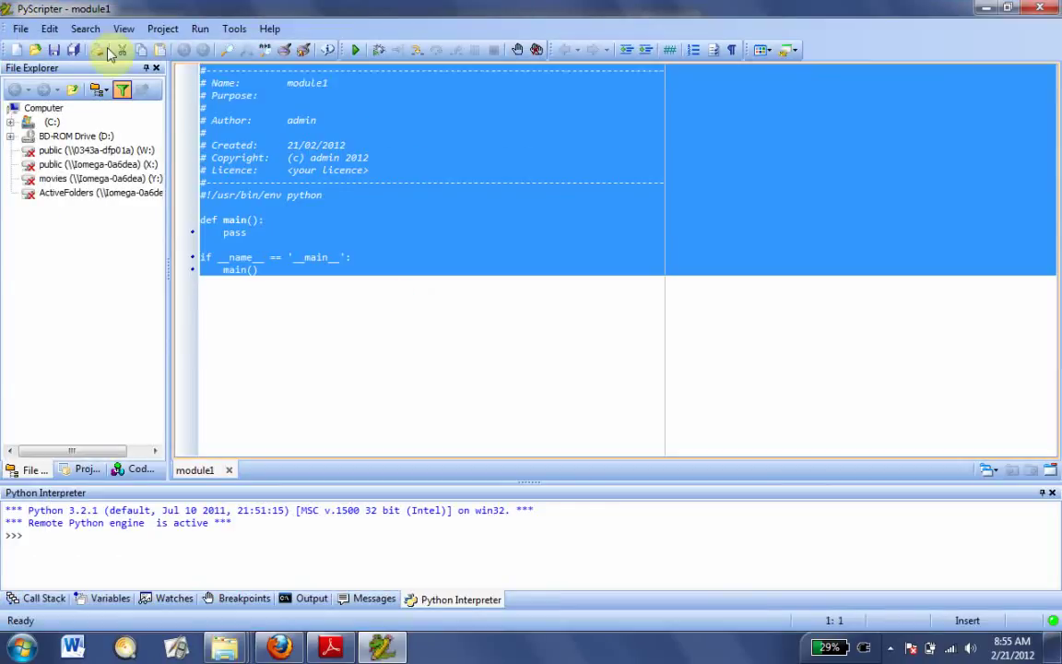
key(Delete)
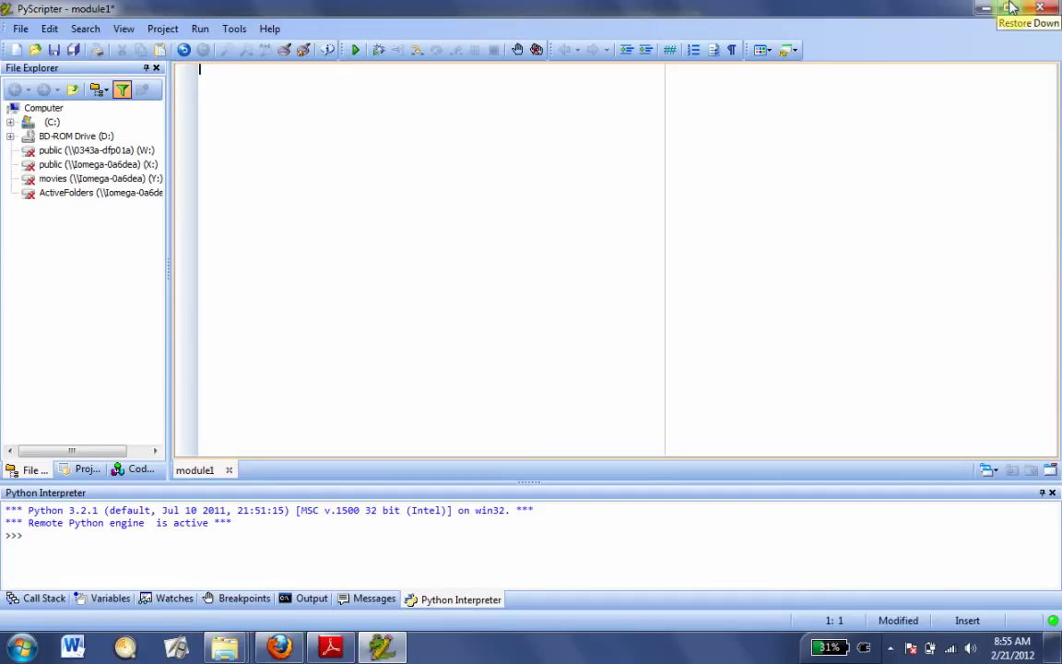
click(1040, 10)
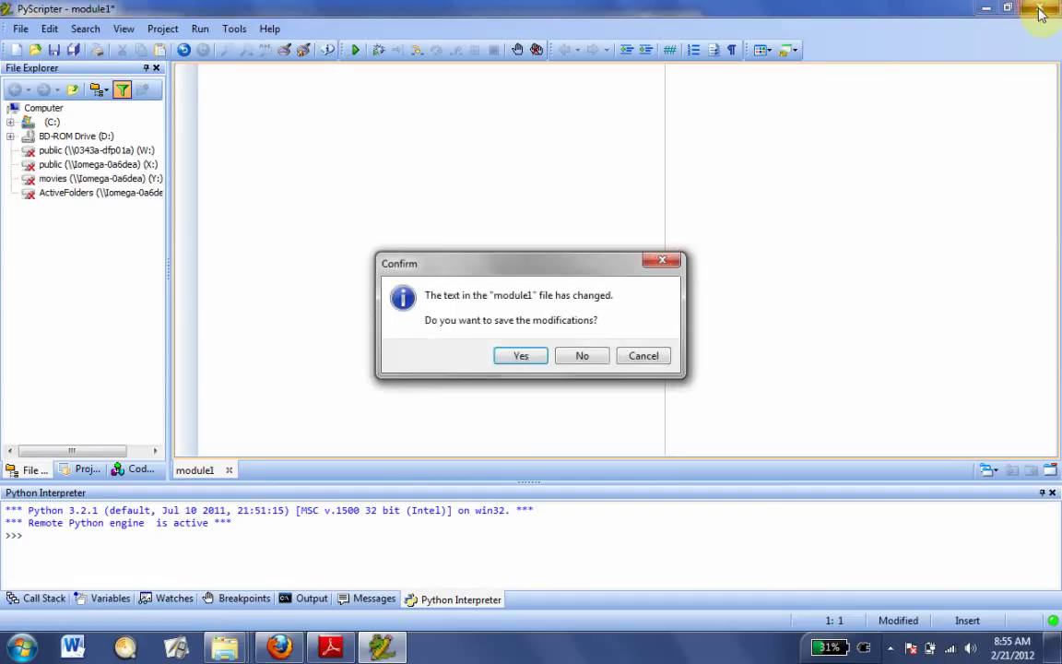